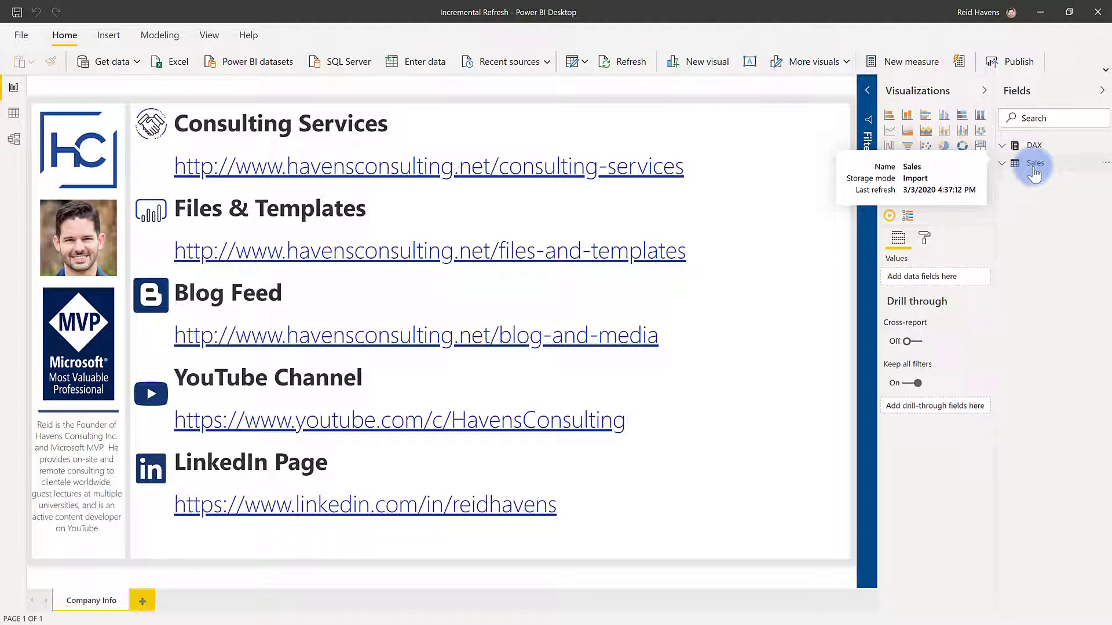
# Step: Open incremental refresh for the Sales table from its Fields pane context menu
pyautogui.rightClick(1035, 173)
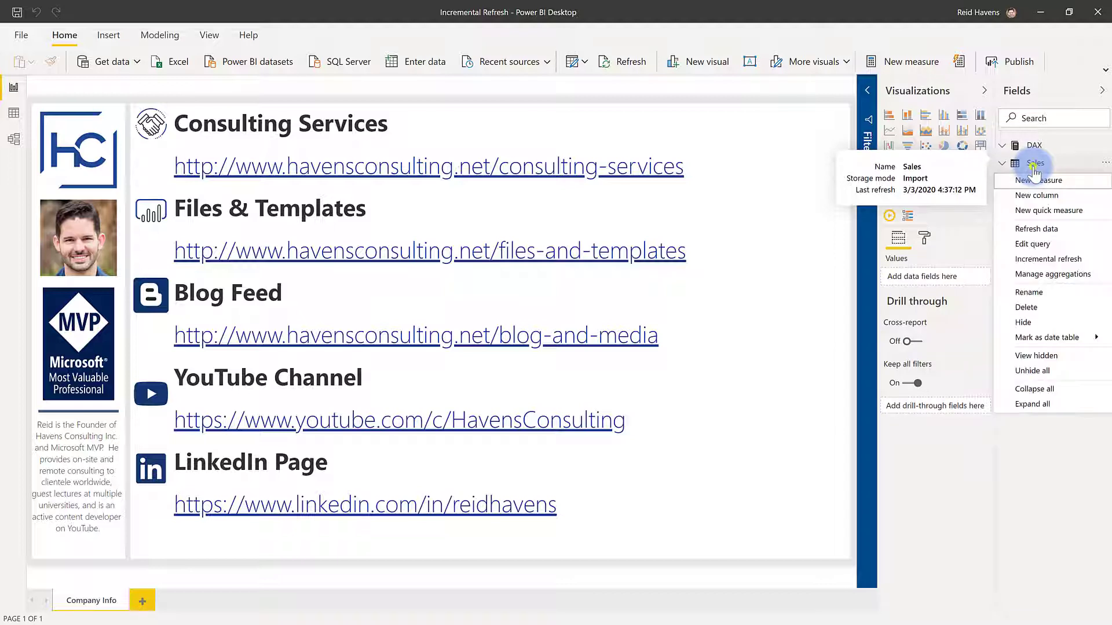
pyautogui.click(1047, 260)
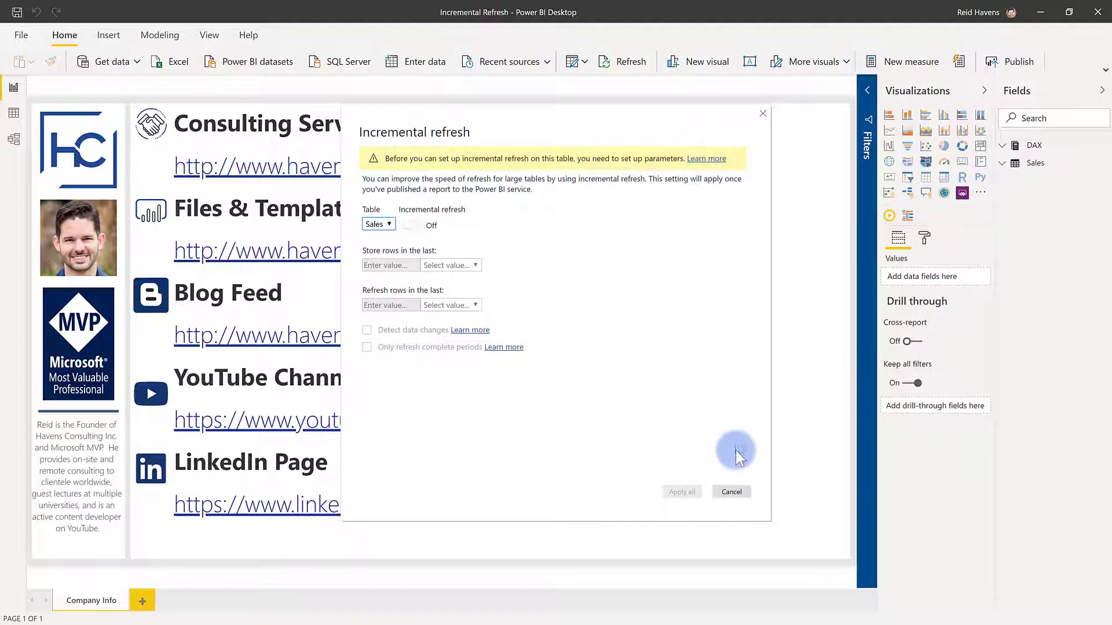
# Step: Dismiss the refresh settings and open Manage Parameters in Power Query Editor
pyautogui.click(734, 492)
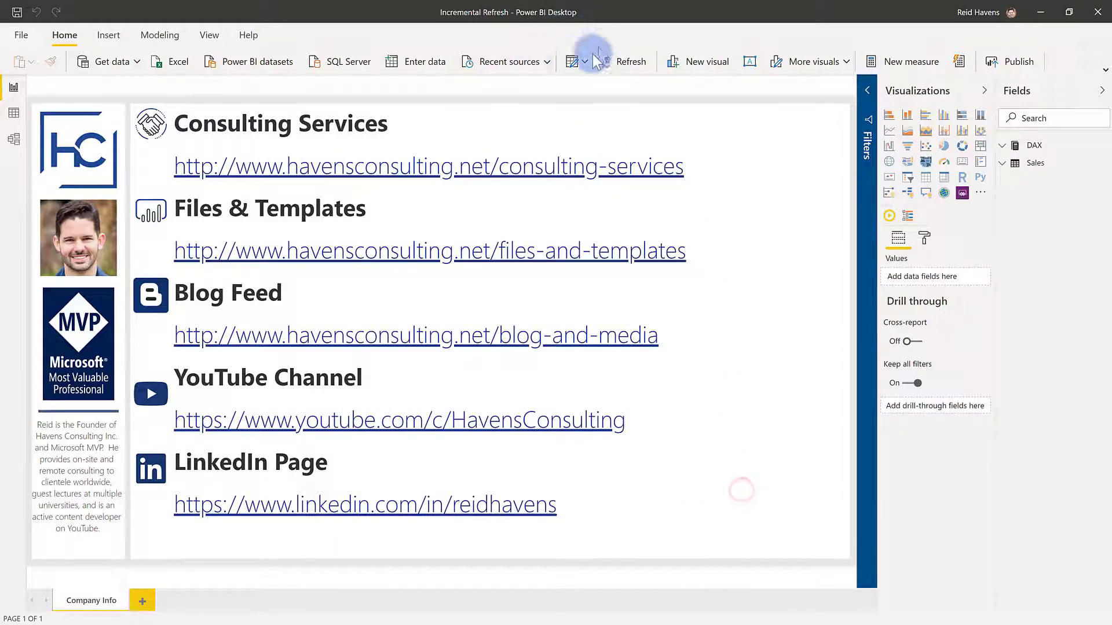
pyautogui.click(573, 62)
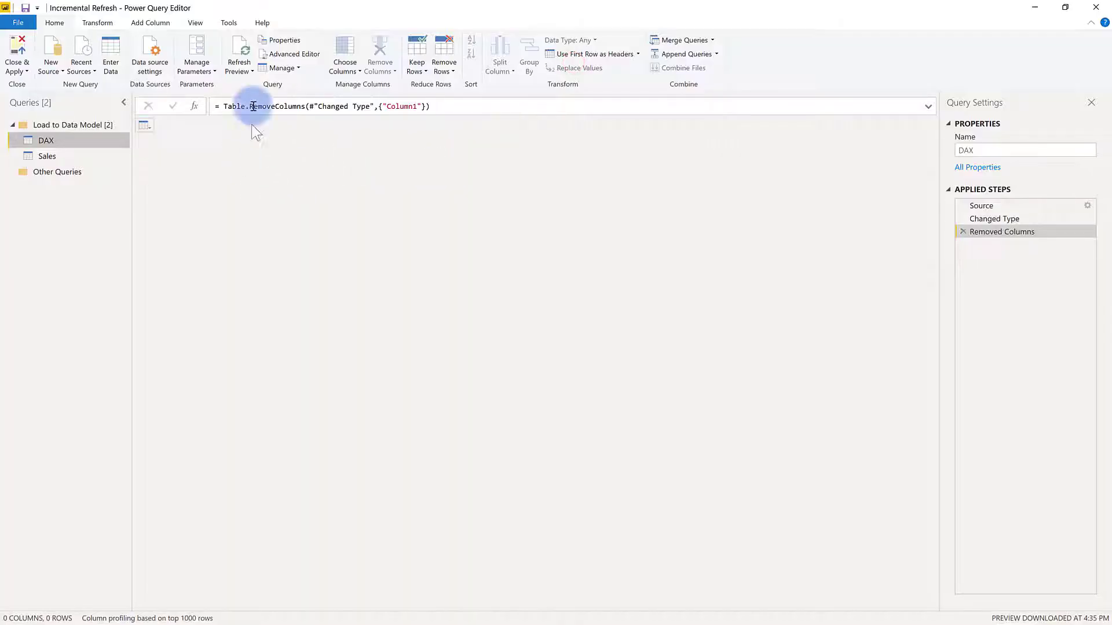
pyautogui.click(200, 46)
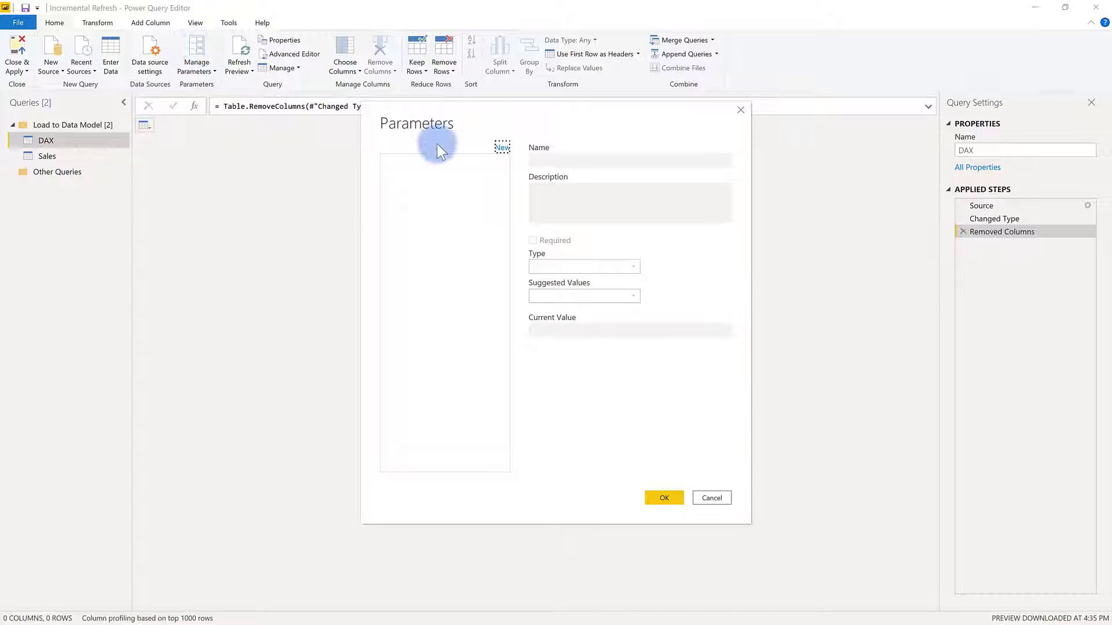
# Step: Create a Date/Time parameter named RangeStart with current value 1/1/2000
pyautogui.click(605, 167)
pyautogui.doubleClick(605, 167)
pyautogui.write('Range')
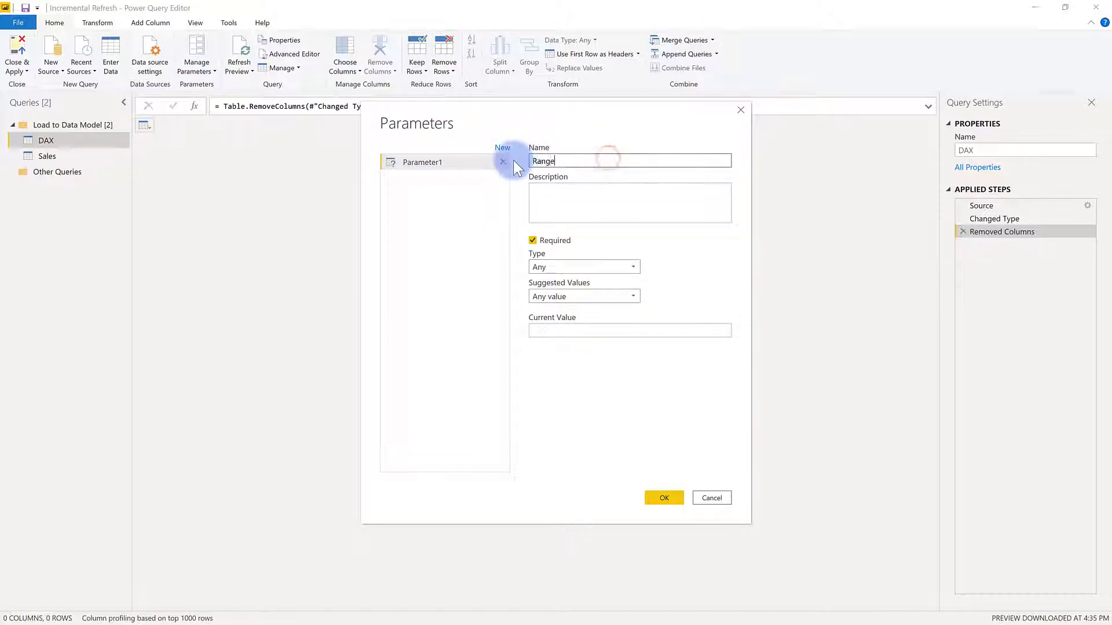
pyautogui.write('Start')
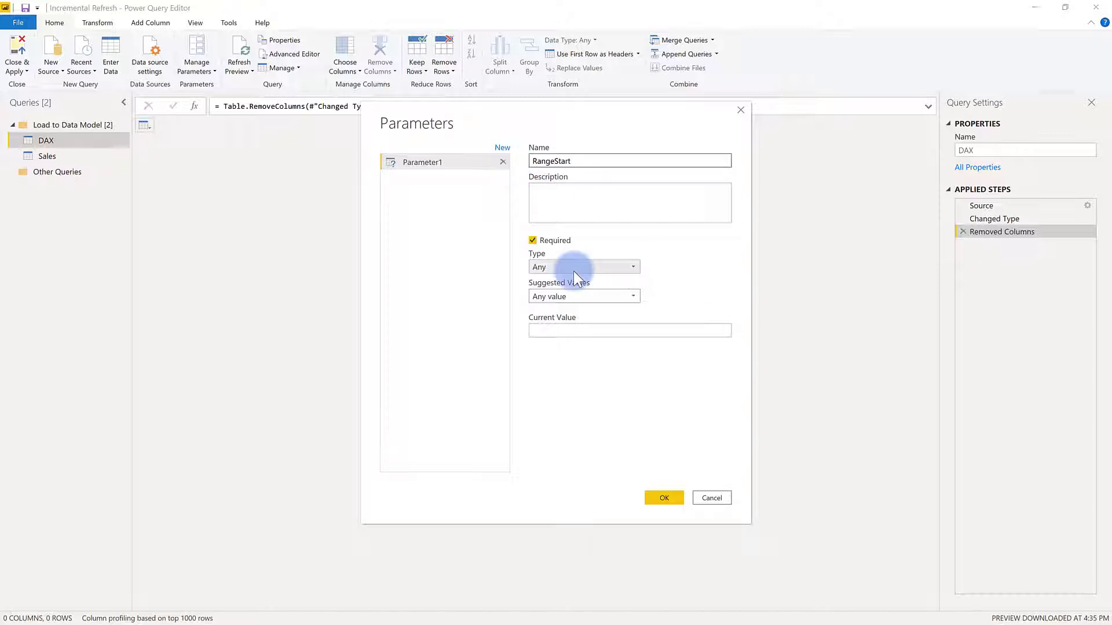
pyautogui.click(572, 268)
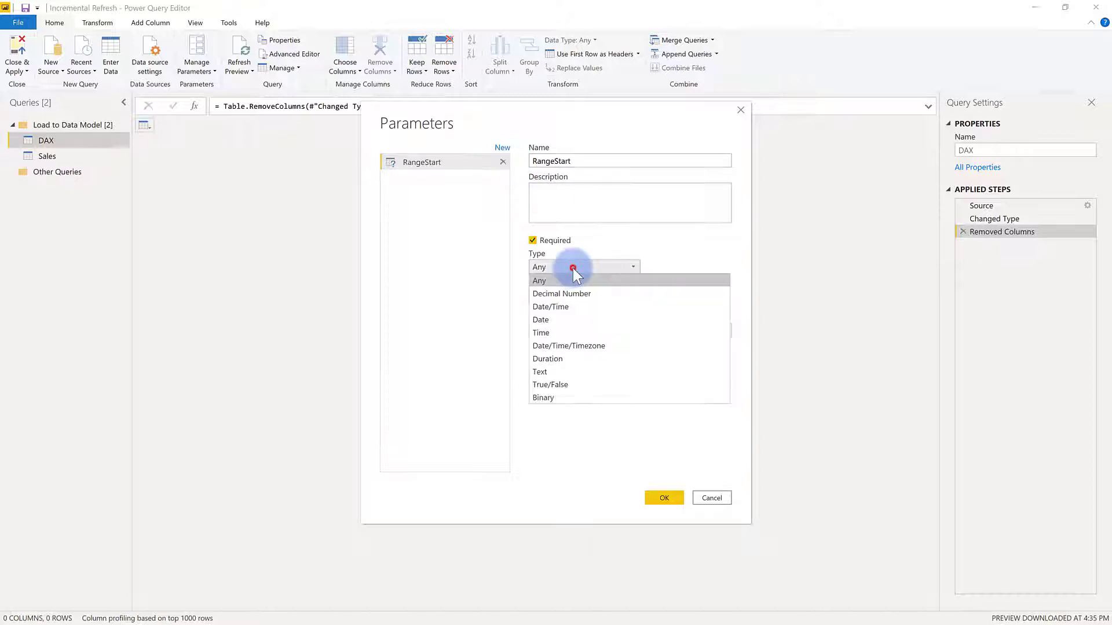
pyautogui.click(562, 308)
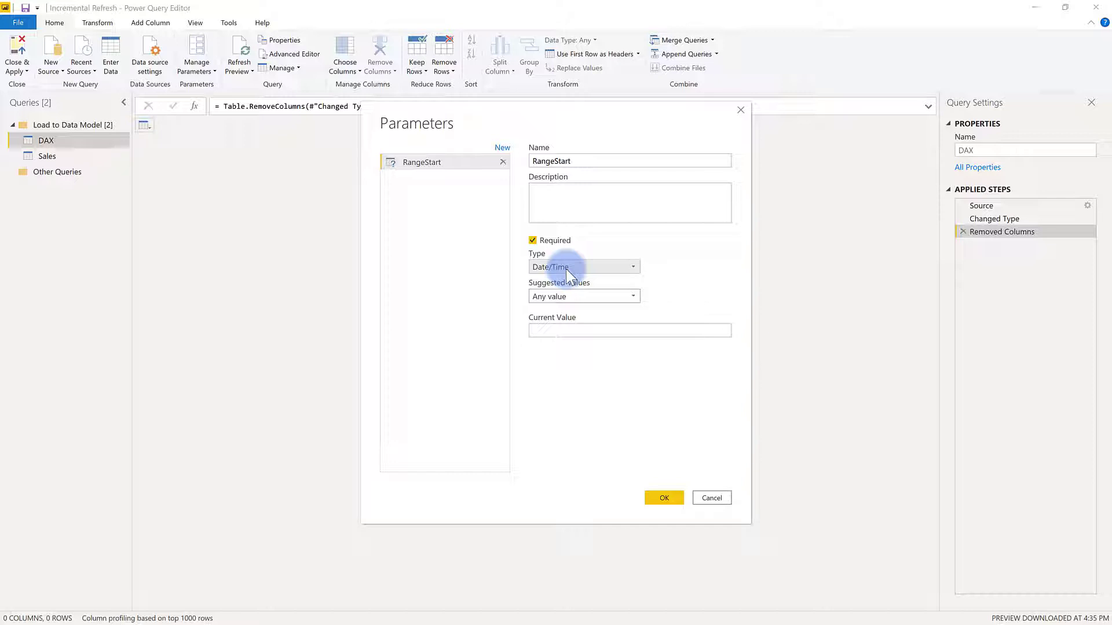
pyautogui.click(566, 331)
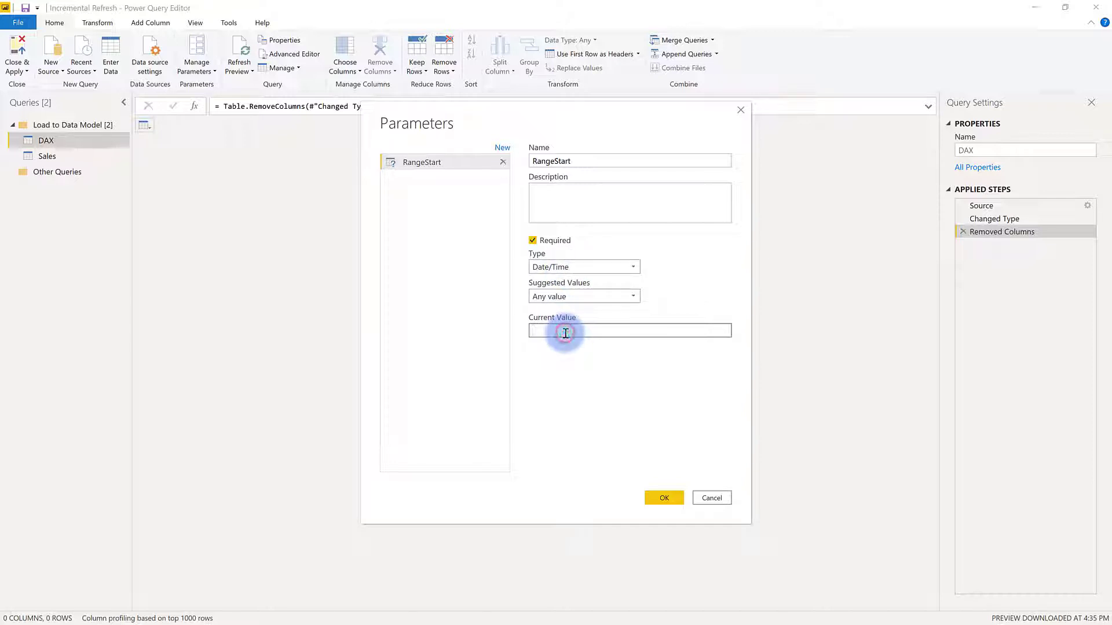
pyautogui.write('1/1/2')
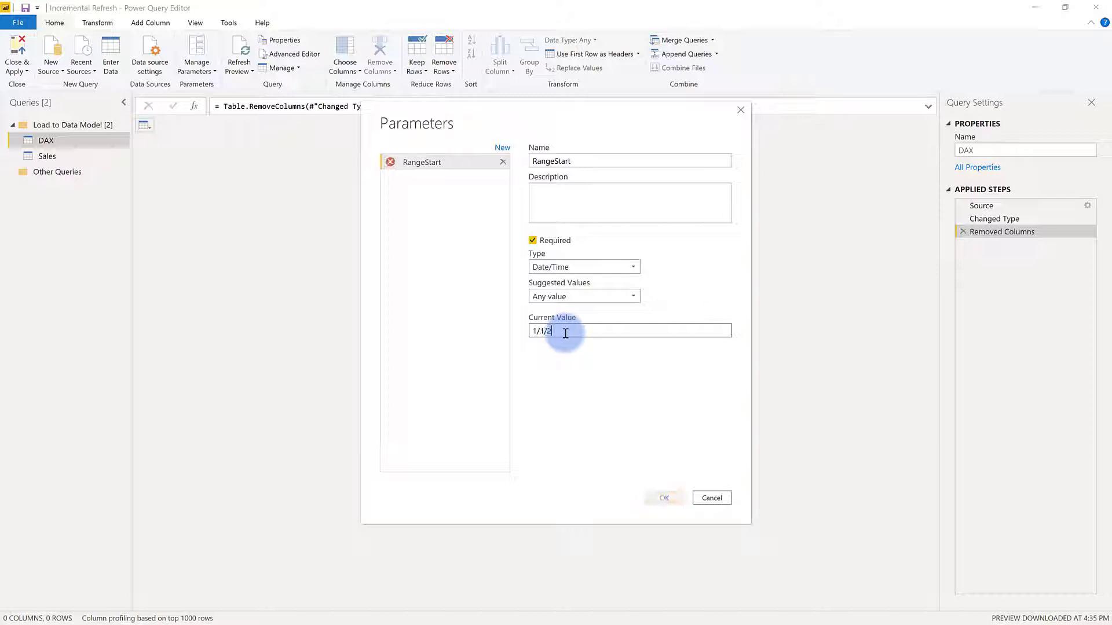
pyautogui.write('000')
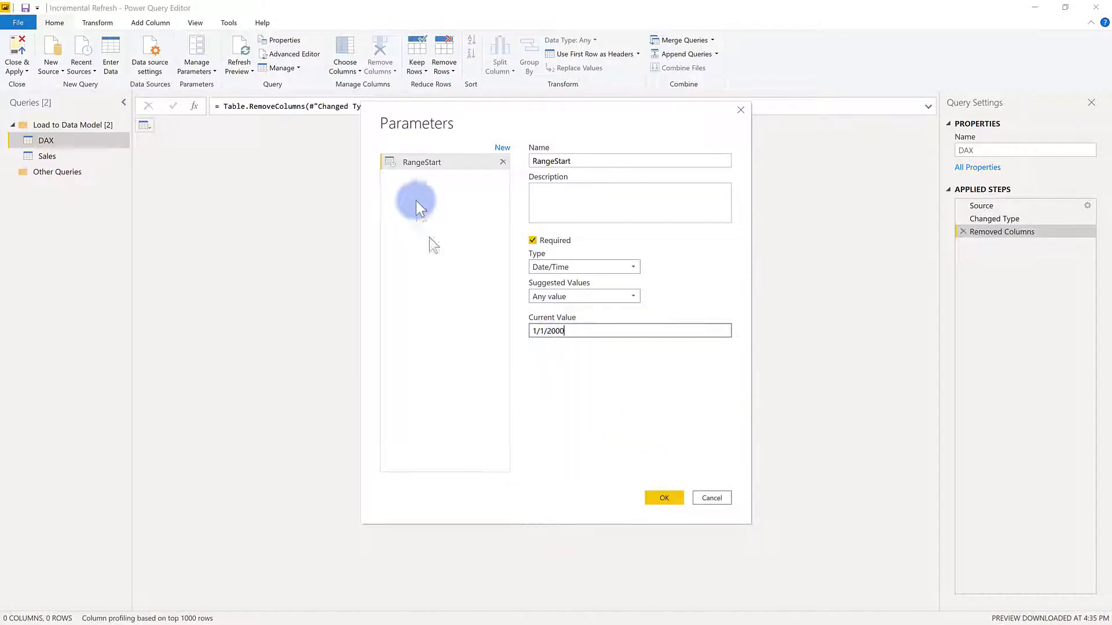
# Step: Add parameter RangeEnd of type Date/Time with current value 12/31/2050
pyautogui.click(502, 147)
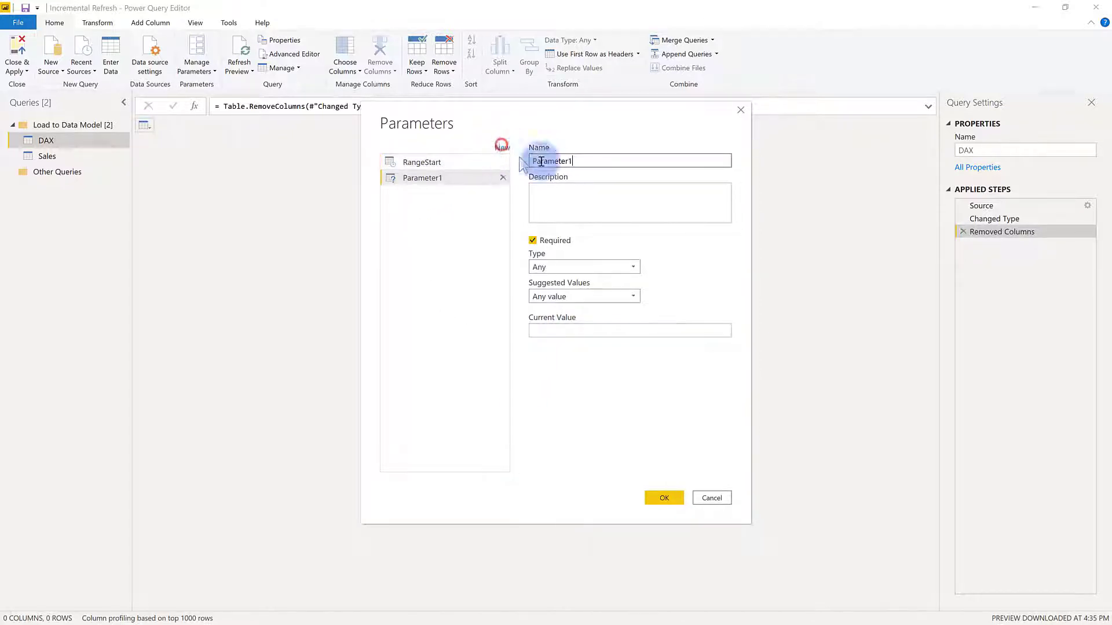
pyautogui.doubleClick(587, 162)
pyautogui.write('Range E')
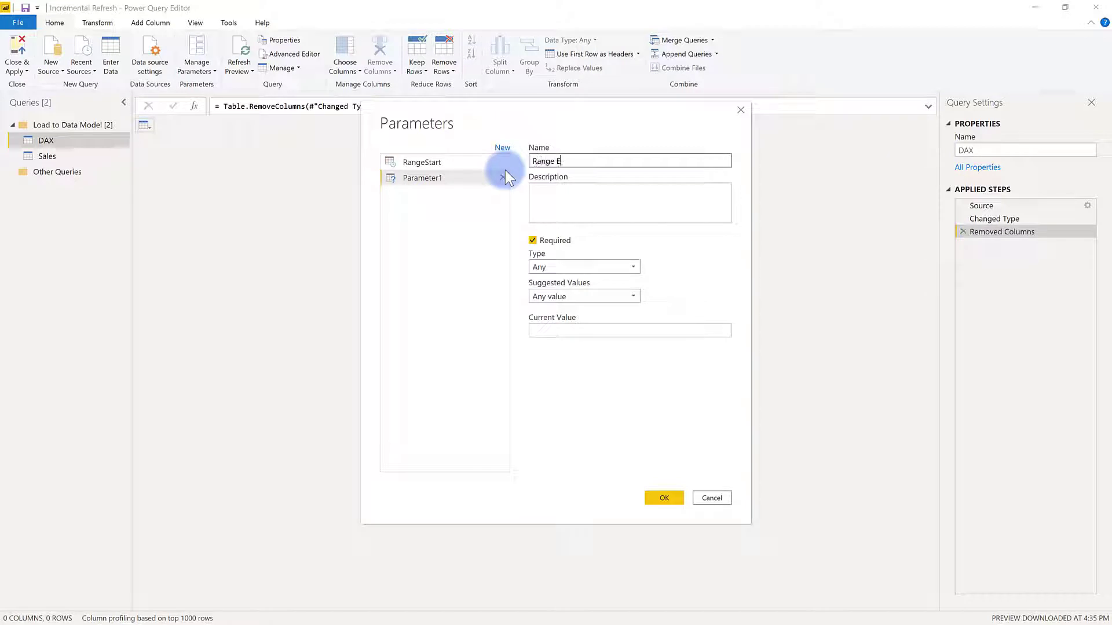
pyautogui.write('nd')
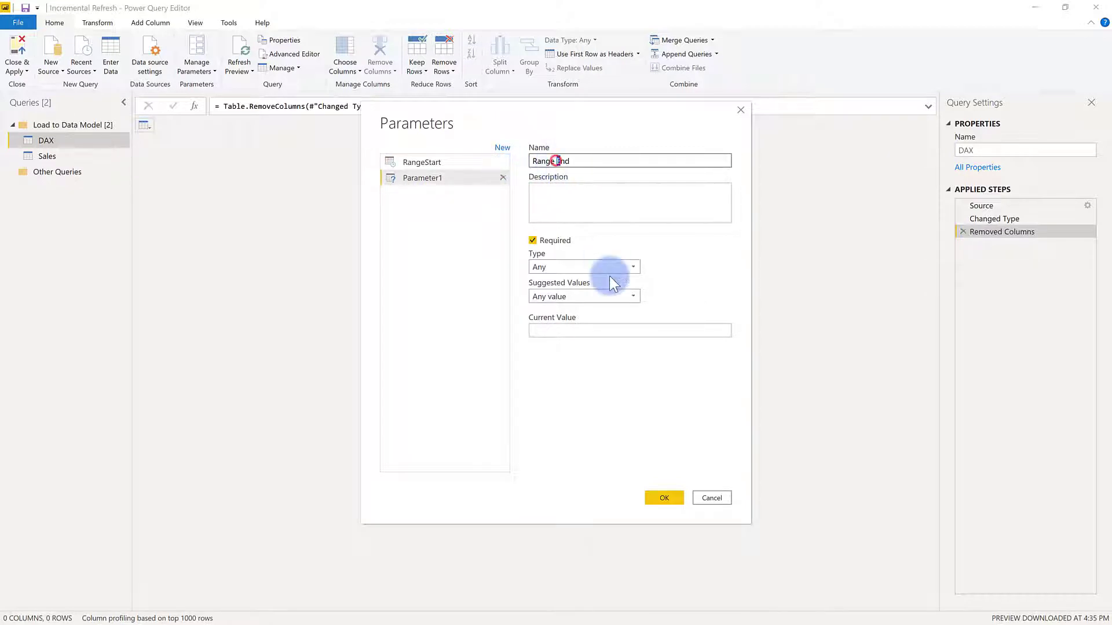
pyautogui.click(589, 276)
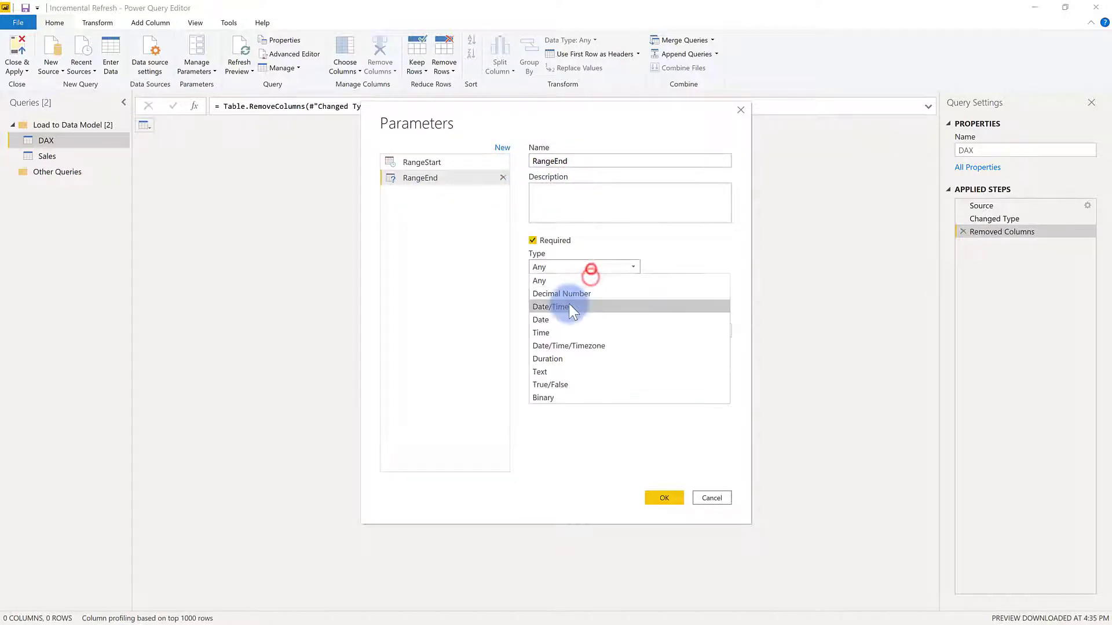
pyautogui.click(569, 302)
pyautogui.click(565, 297)
pyautogui.click(557, 329)
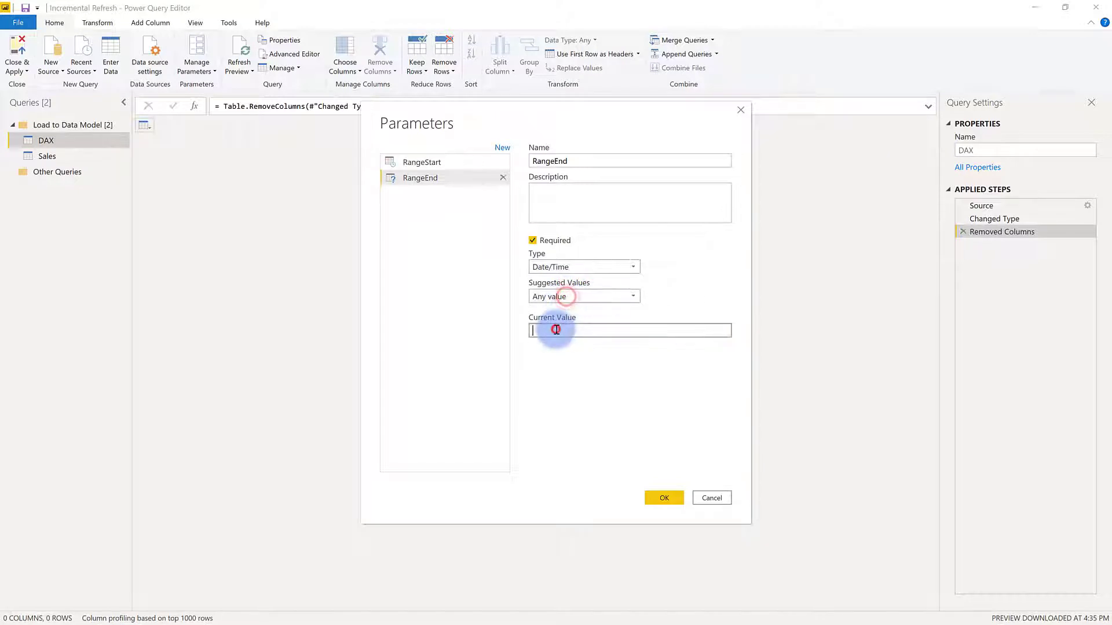
pyautogui.write('12/31')
pyautogui.write('/2050')
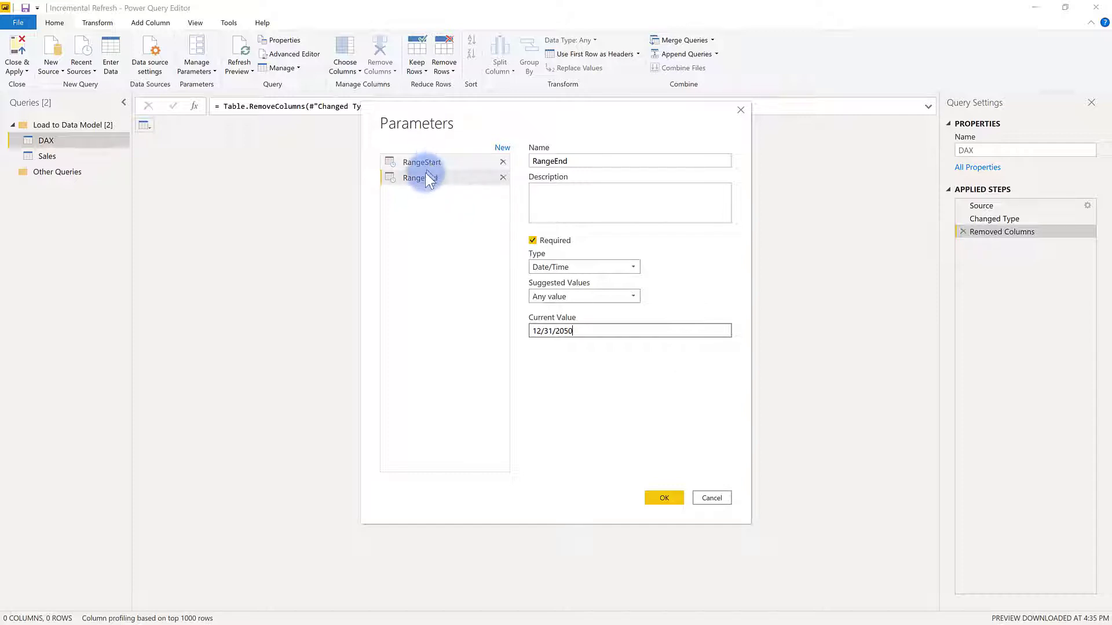
# Step: Save both parameters, then bring up the ModifiedDate filter options in the Sales query
pyautogui.click(660, 499)
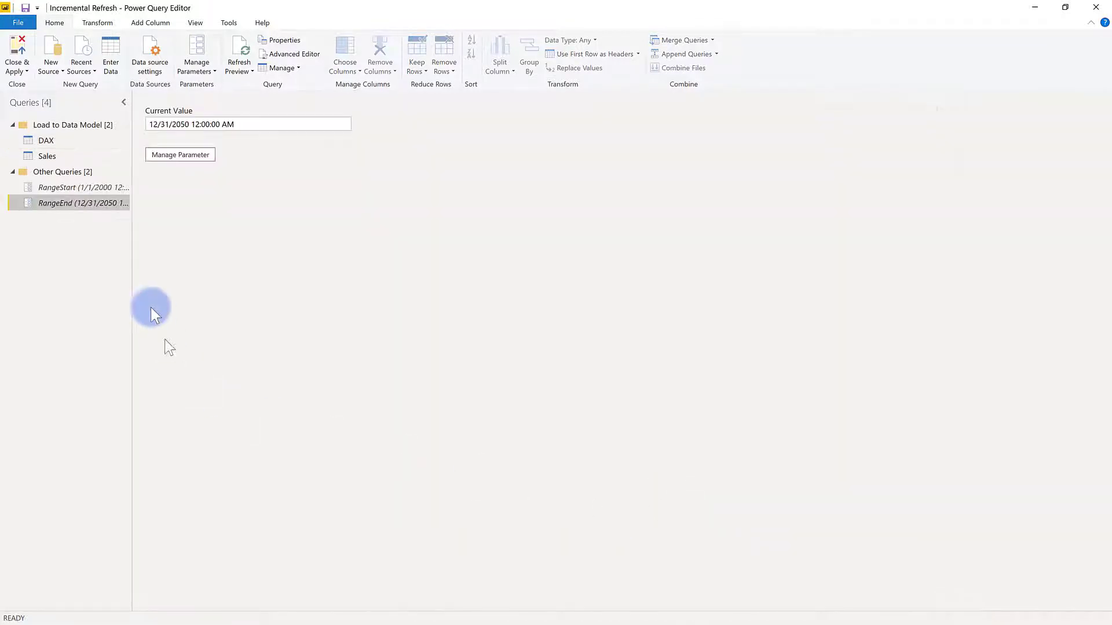
pyautogui.click(55, 153)
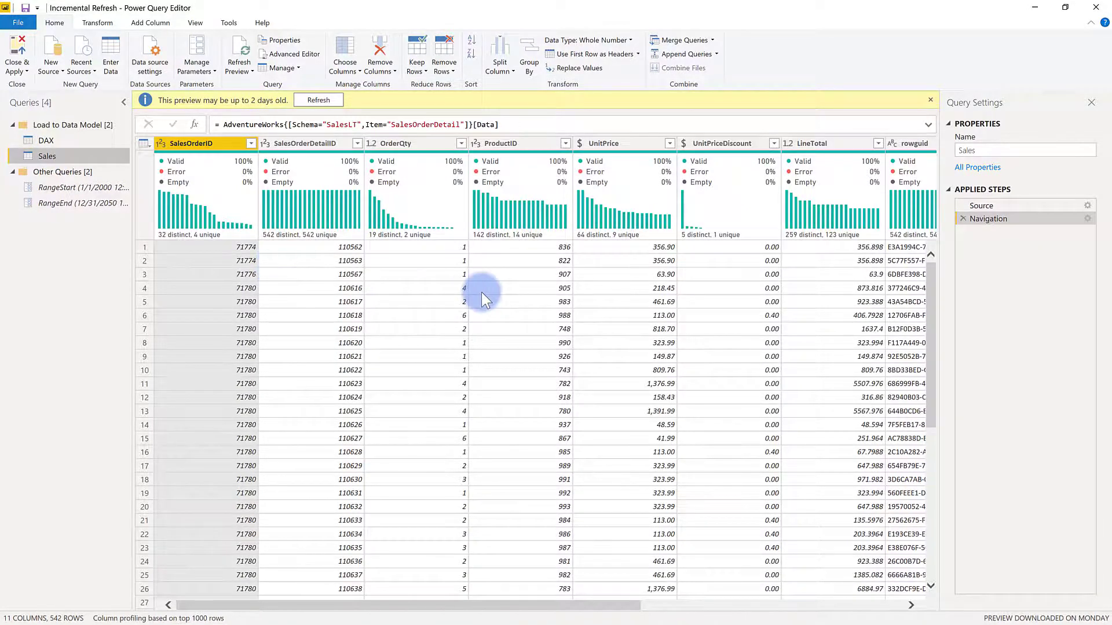
pyautogui.hscroll(5, 481, 292)
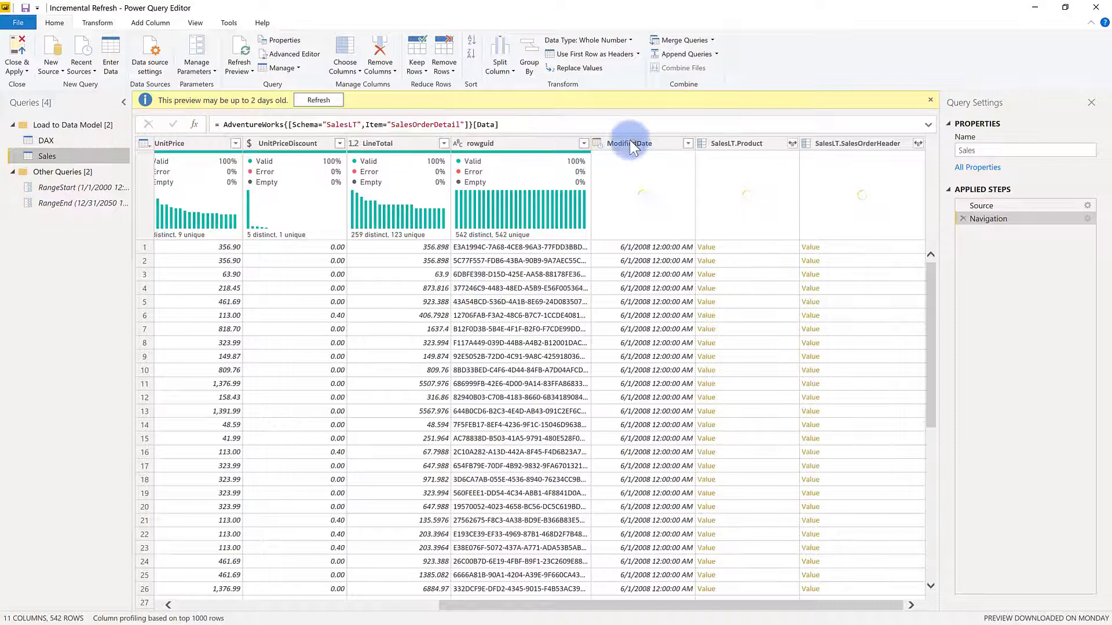
pyautogui.click(632, 144)
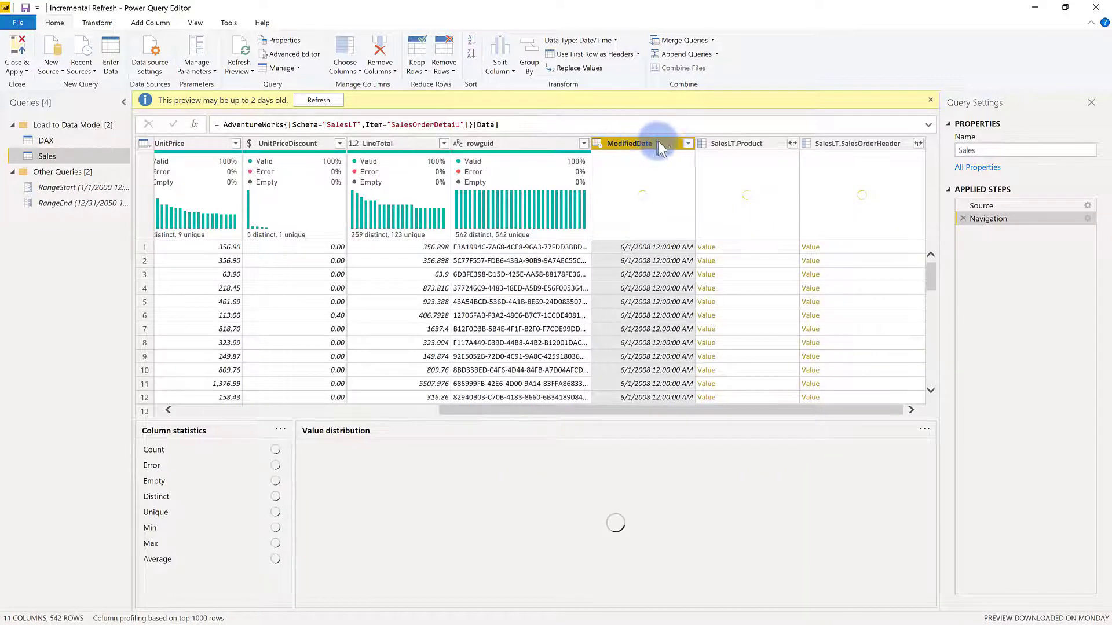
pyautogui.click(687, 144)
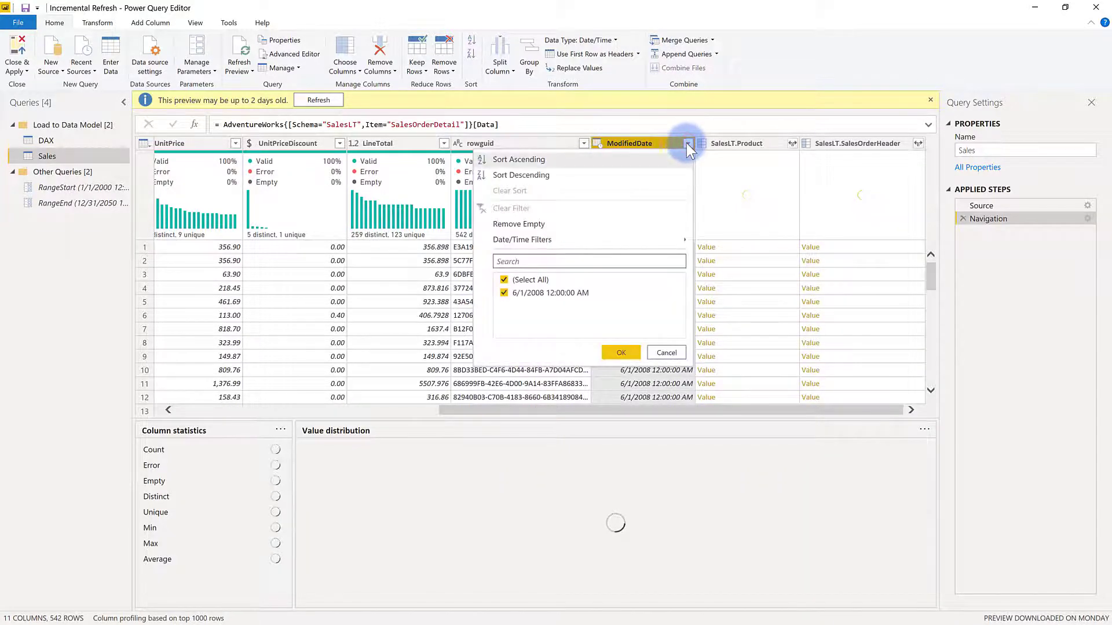
pyautogui.moveTo(521, 240)
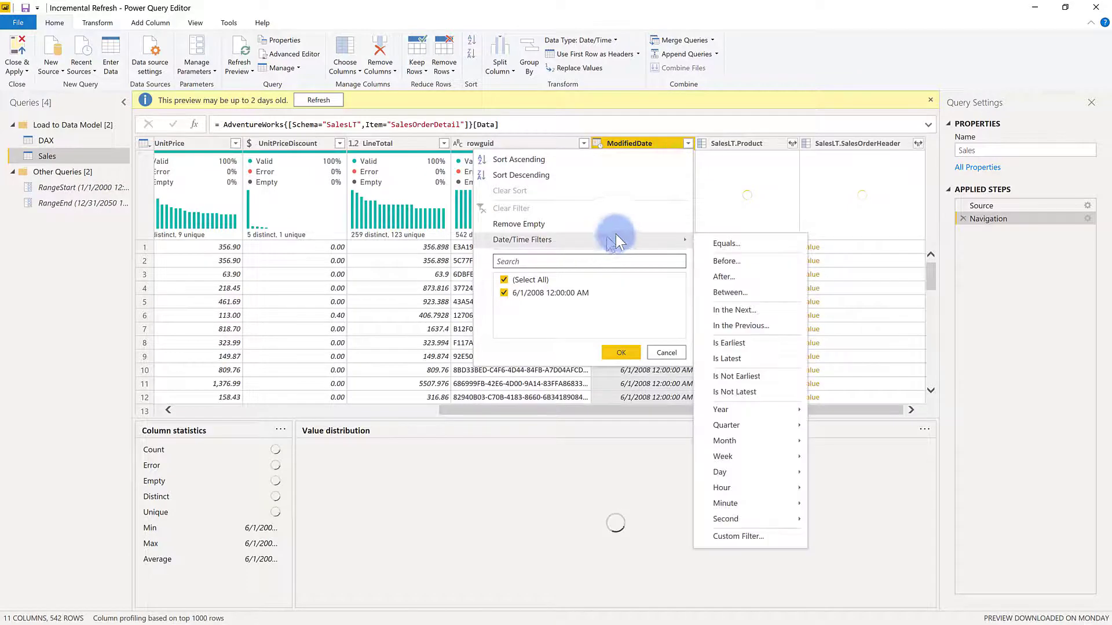
# Step: In a custom row filter, keep ModifiedDate after or equal to parameter RangeStart
pyautogui.click(738, 536)
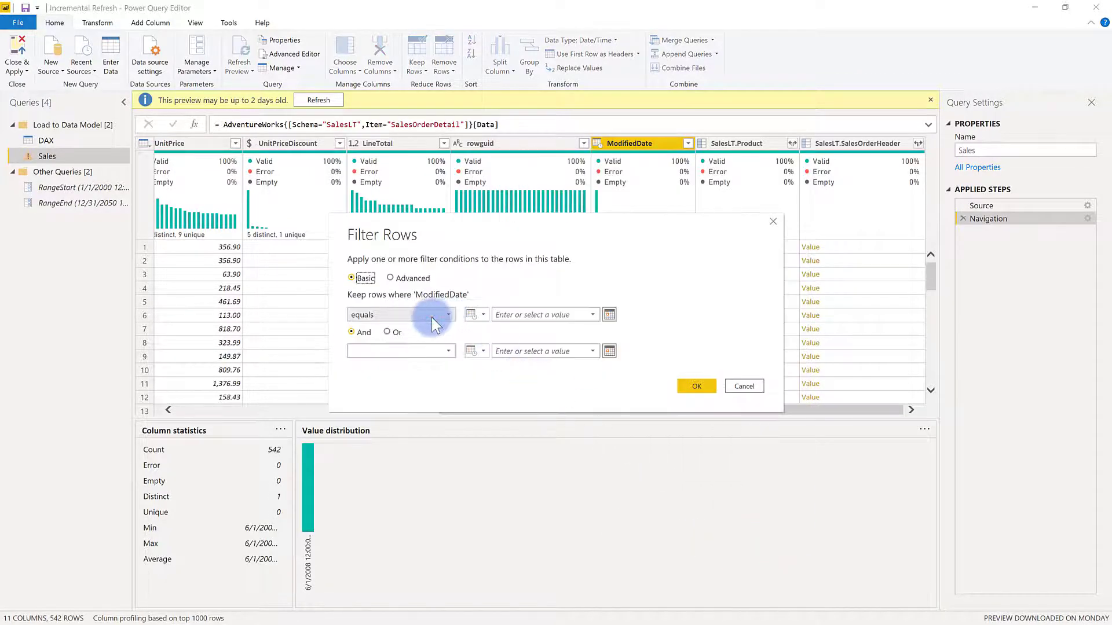
pyautogui.click(432, 317)
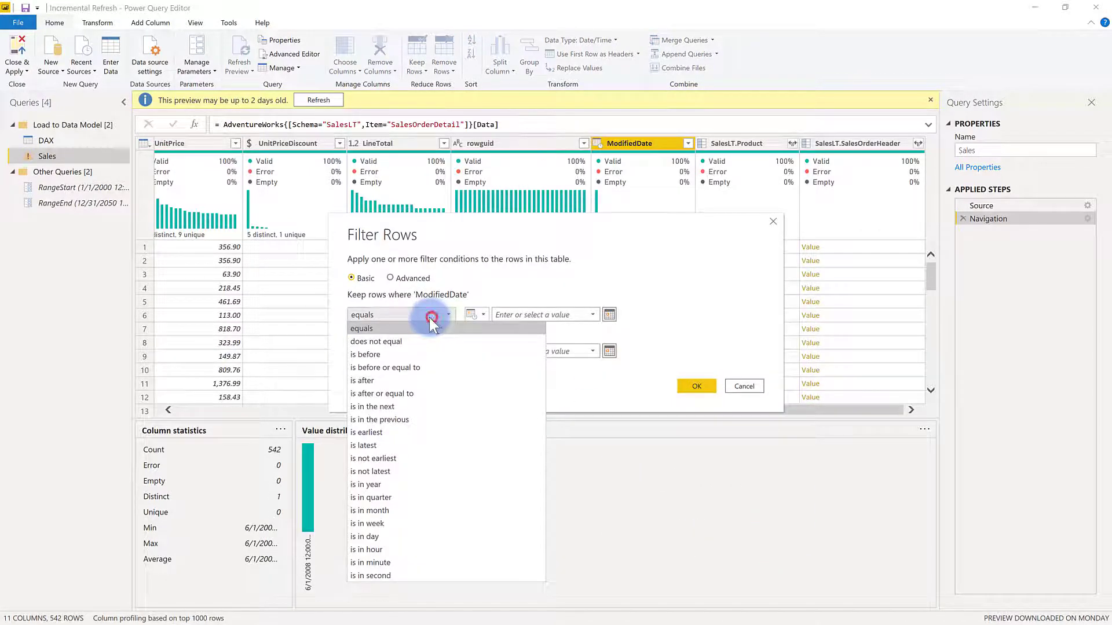
pyautogui.click(393, 393)
pyautogui.click(483, 315)
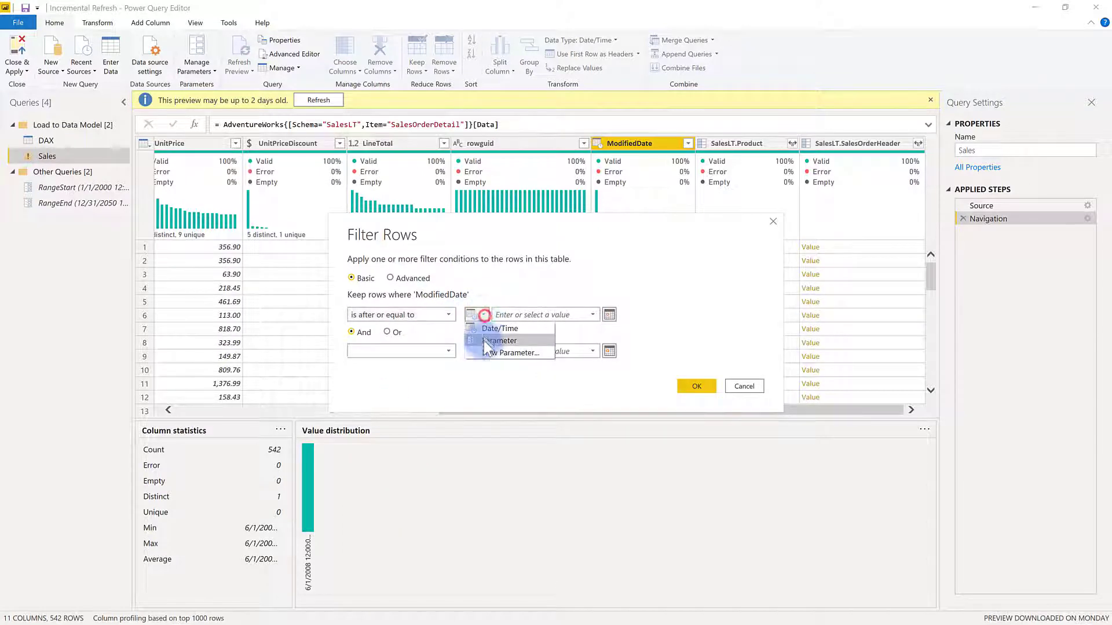
pyautogui.click(484, 340)
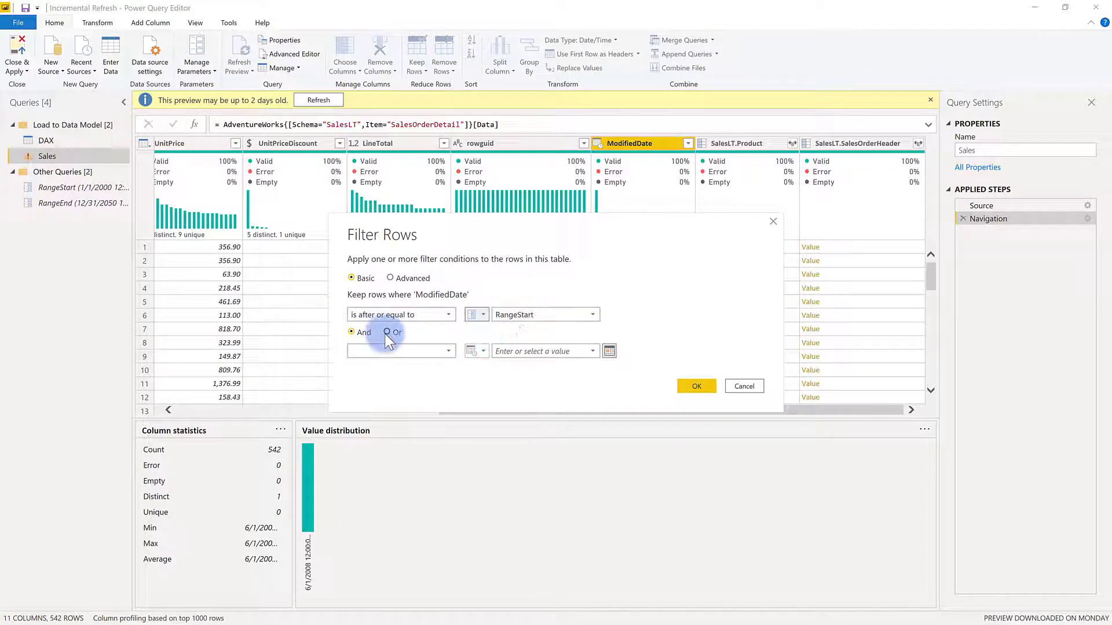
# Step: Add an And condition: ModifiedDate is before parameter RangeEnd
pyautogui.click(384, 349)
pyautogui.click(389, 401)
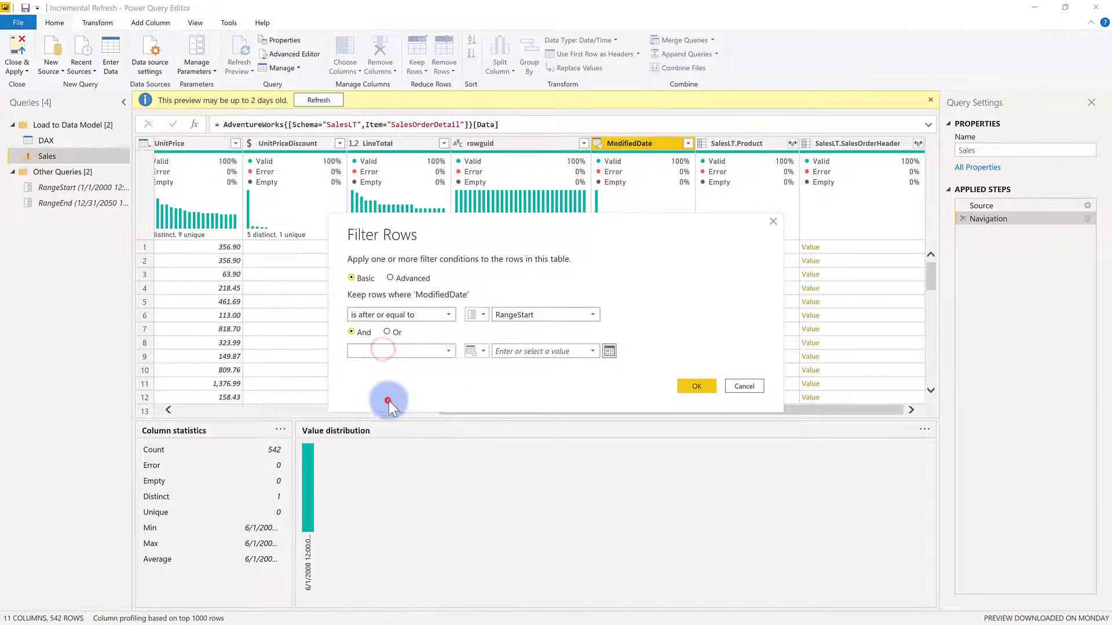
pyautogui.click(472, 351)
pyautogui.click(481, 377)
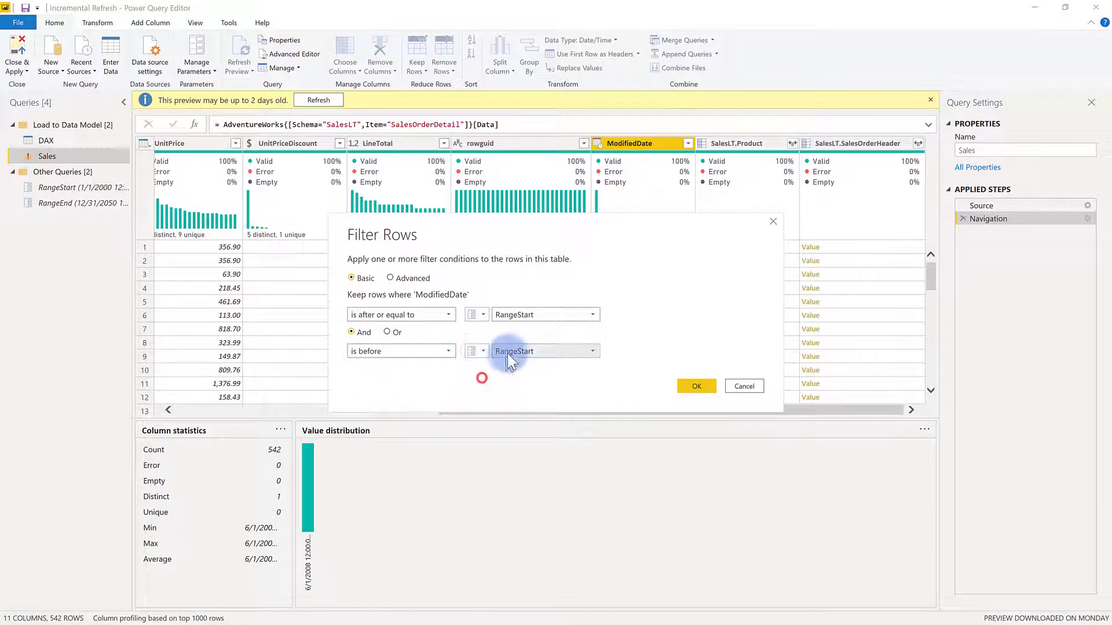
pyautogui.click(509, 354)
pyautogui.click(515, 376)
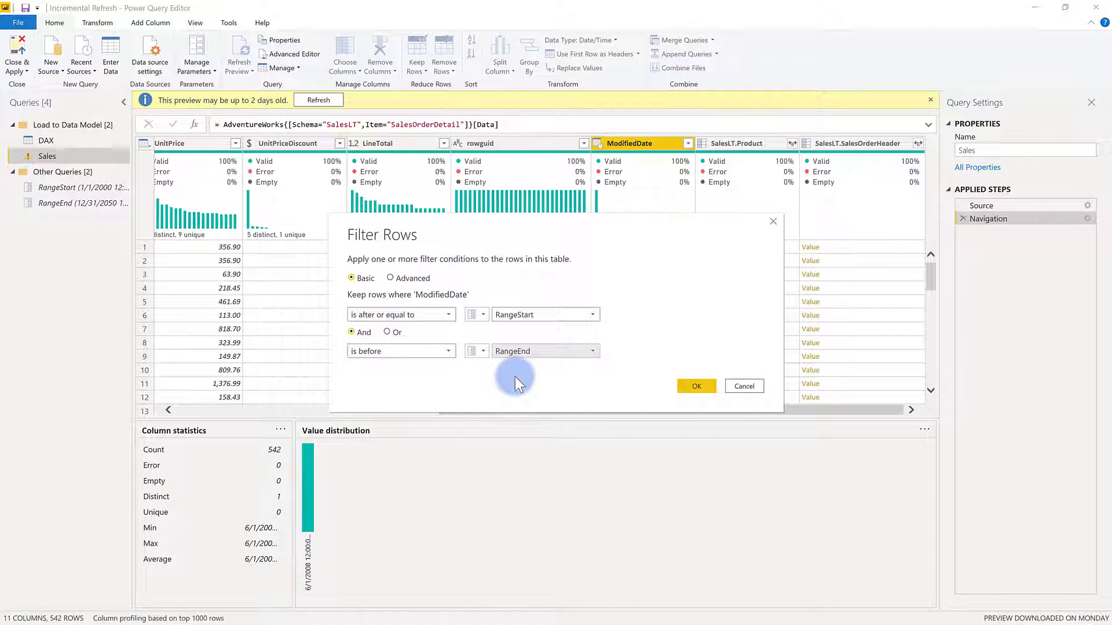
# Step: Apply the date filter and rename its step to 'Filtered Date by Parameters'
pyautogui.click(692, 385)
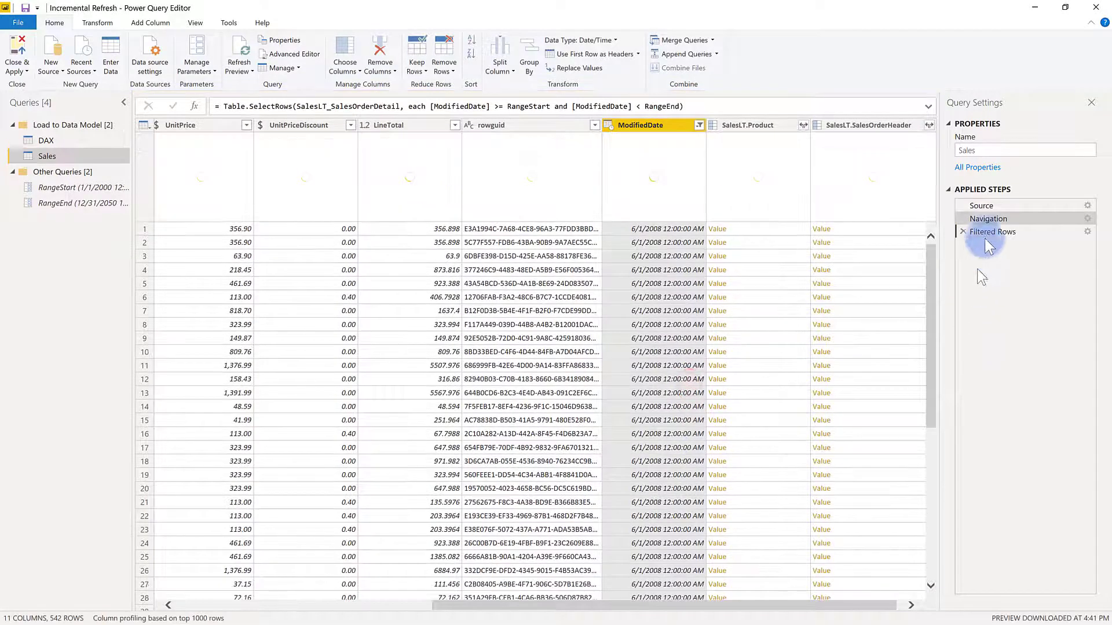
pyautogui.rightClick(990, 232)
pyautogui.click(1018, 253)
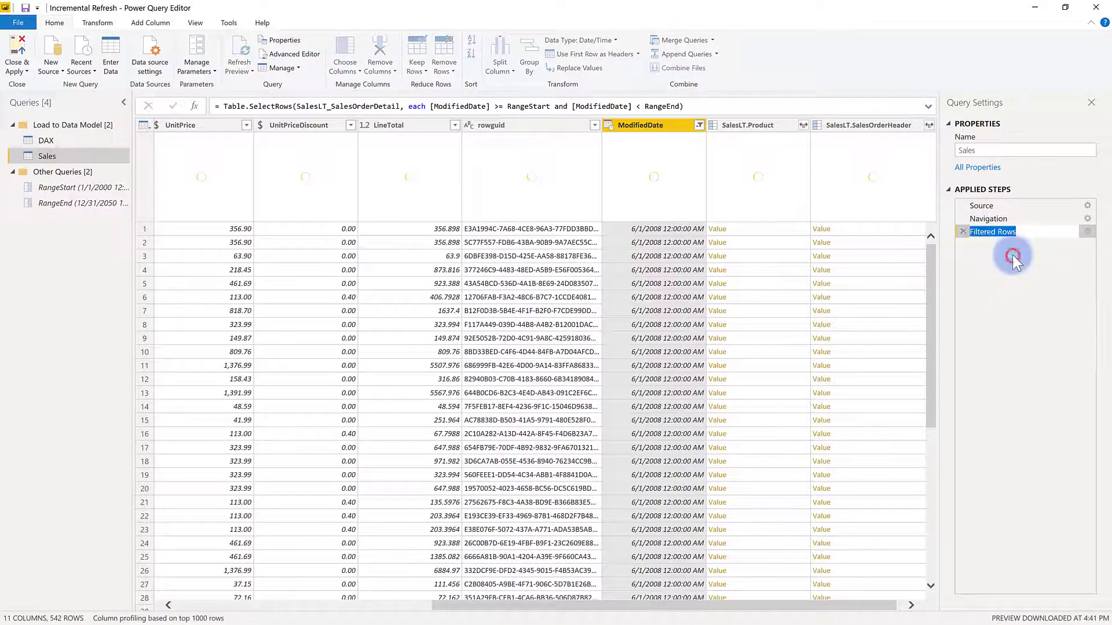
pyautogui.write('by')
pyautogui.press('BackSpace')
pyautogui.press('BackSpace')
pyautogui.press('BackSpace')
pyautogui.write('Parameters')
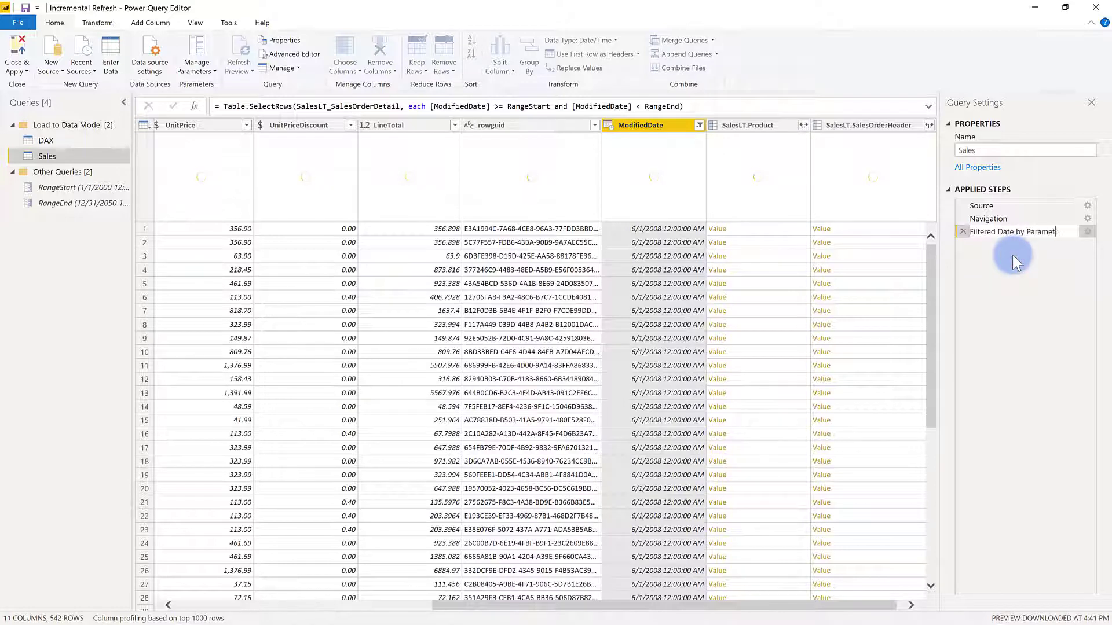
pyautogui.press('Return')
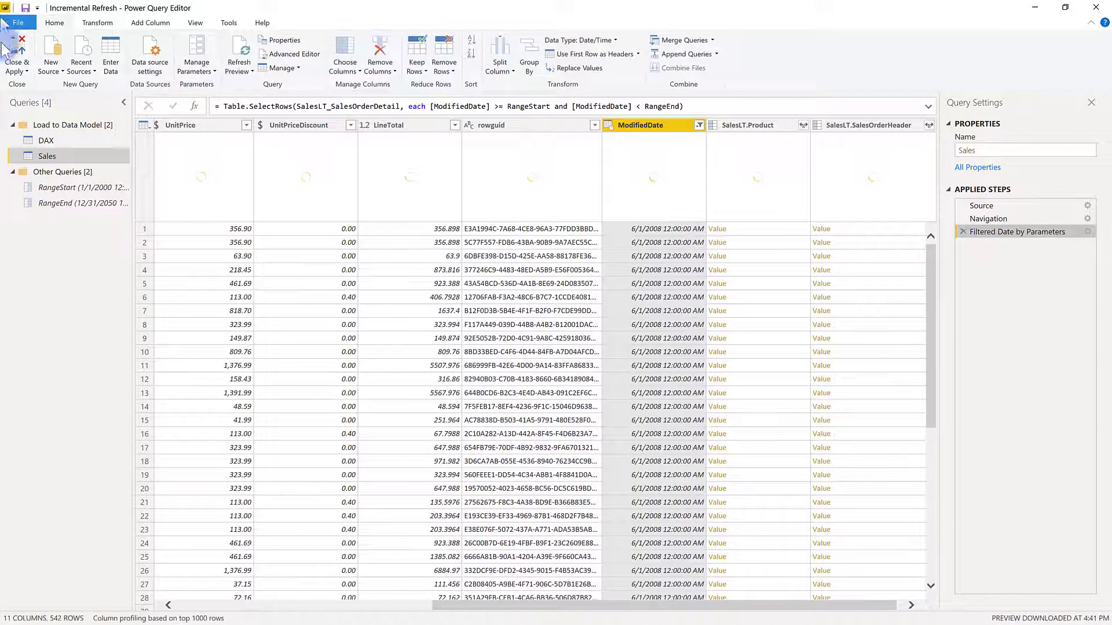
# Step: Apply the query changes and reopen the Sales table's incremental refresh settings
pyautogui.click(18, 50)
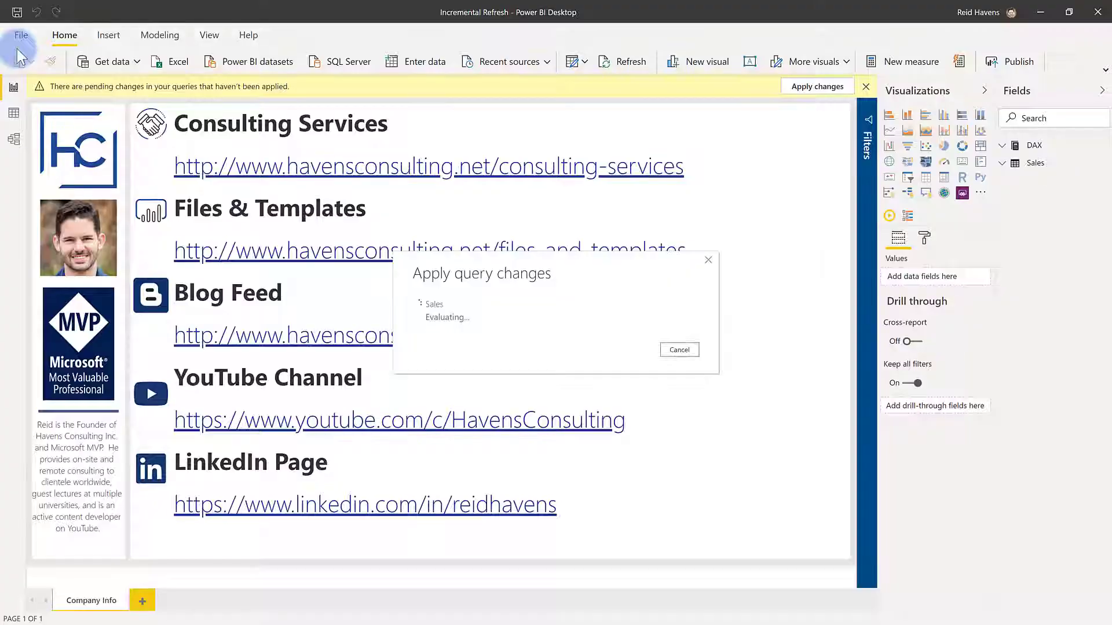
pyautogui.rightClick(1035, 162)
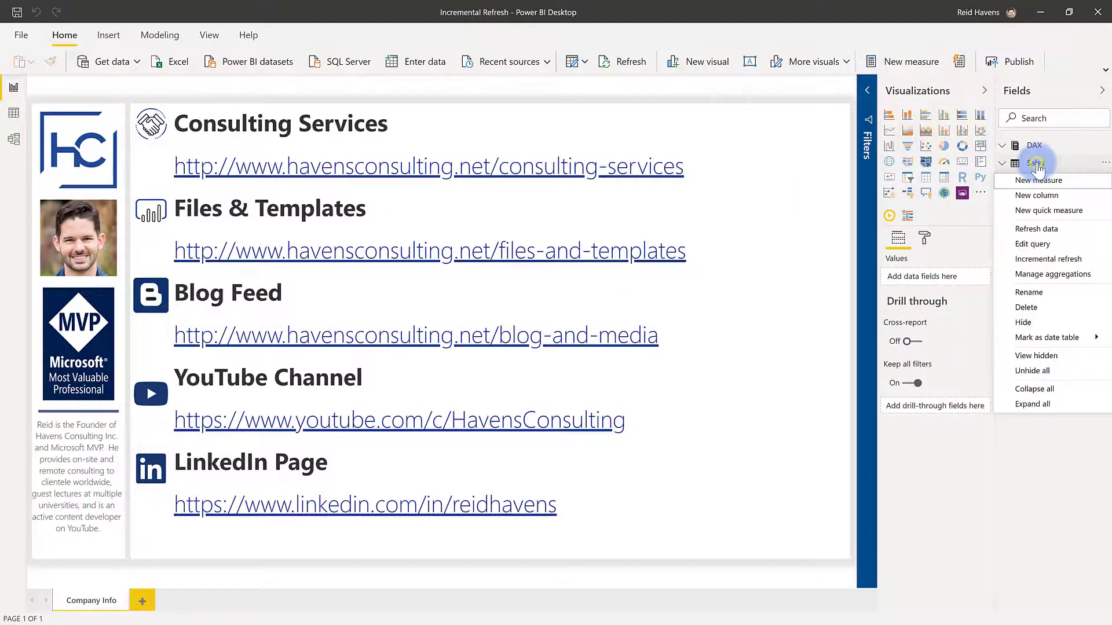
pyautogui.click(1018, 258)
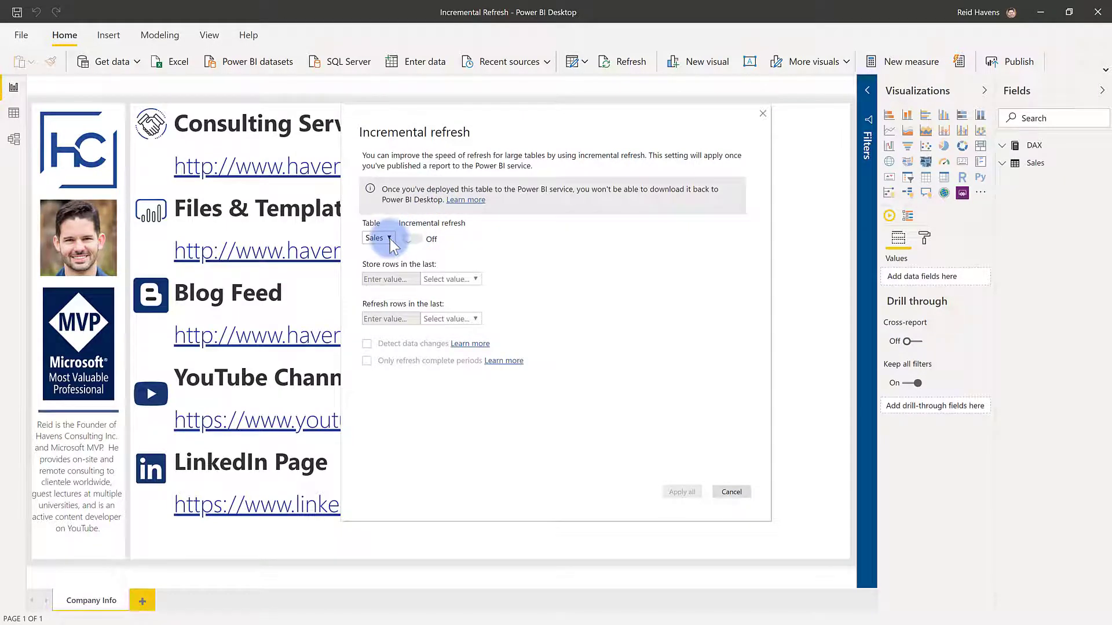
# Step: Switch incremental refresh on, with Store rows at 10 Years and Refresh rows at 30 Days
pyautogui.click(408, 239)
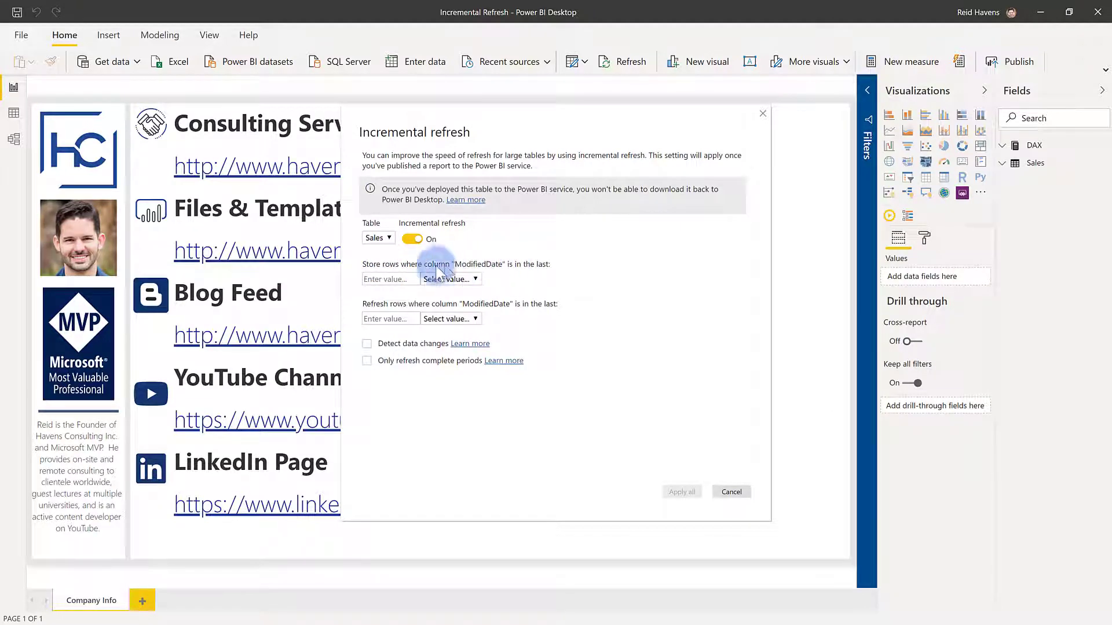
pyautogui.click(396, 279)
pyautogui.write('1')
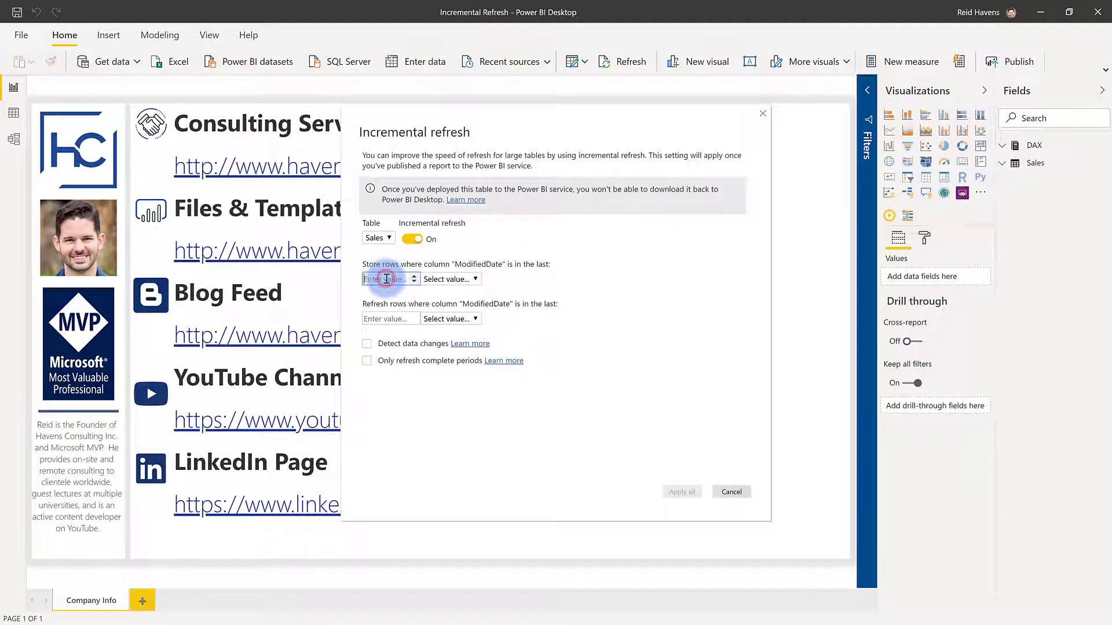
pyautogui.write('0')
pyautogui.click(441, 282)
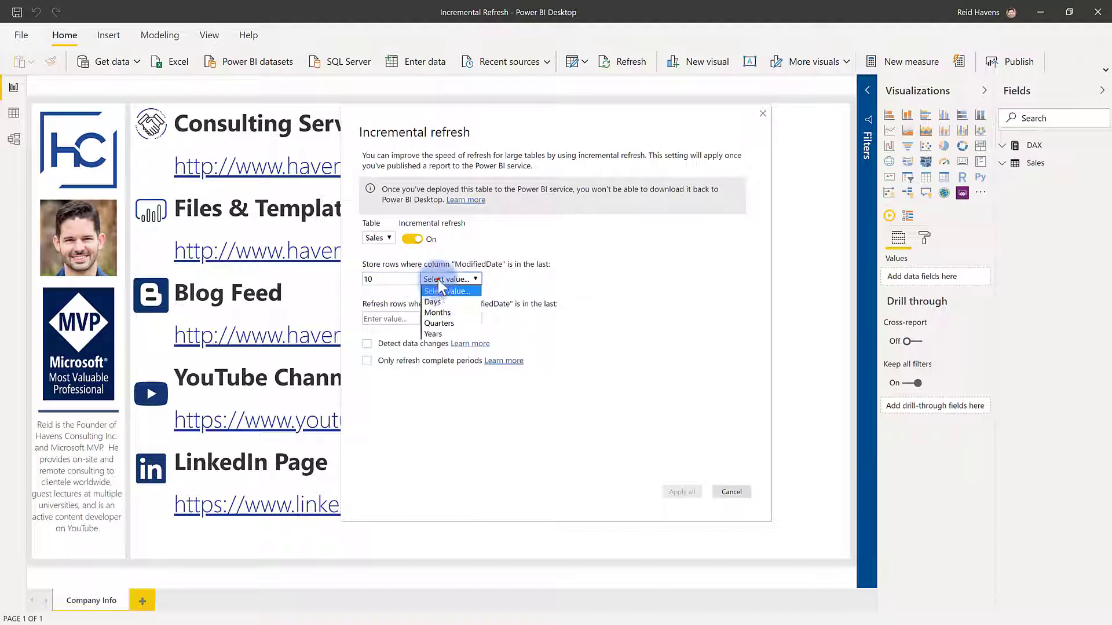
pyautogui.click(433, 334)
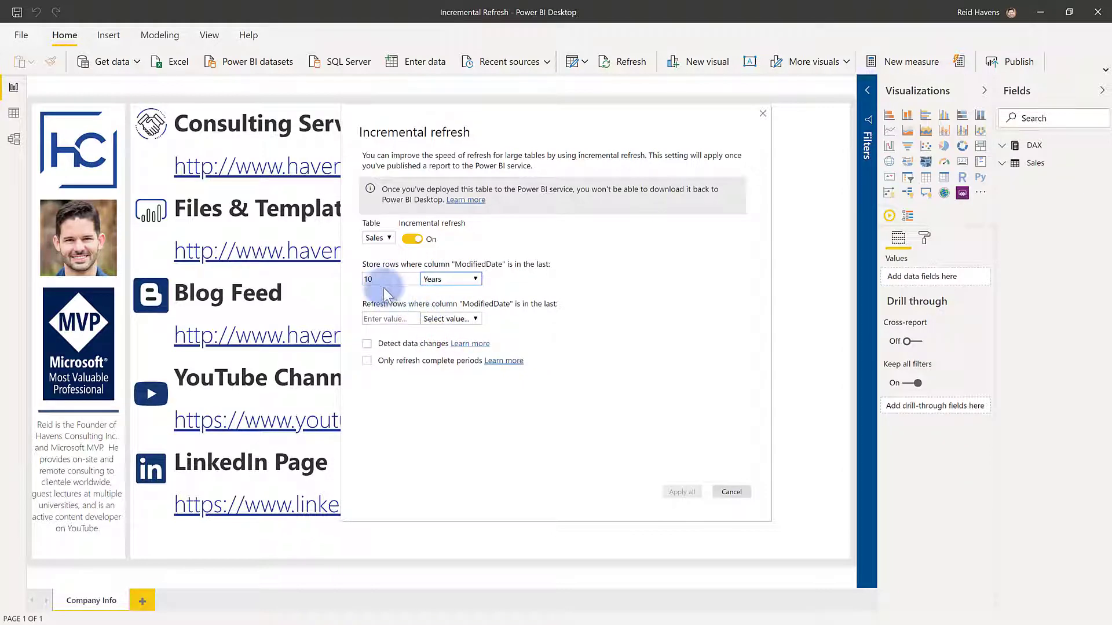
pyautogui.click(387, 318)
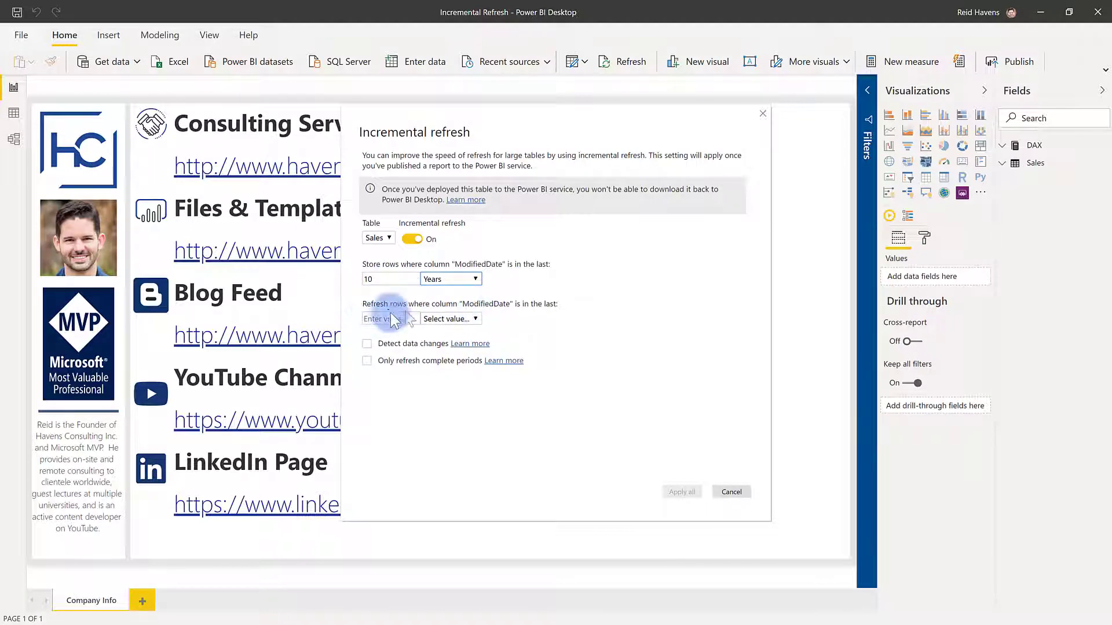
pyautogui.click(388, 318)
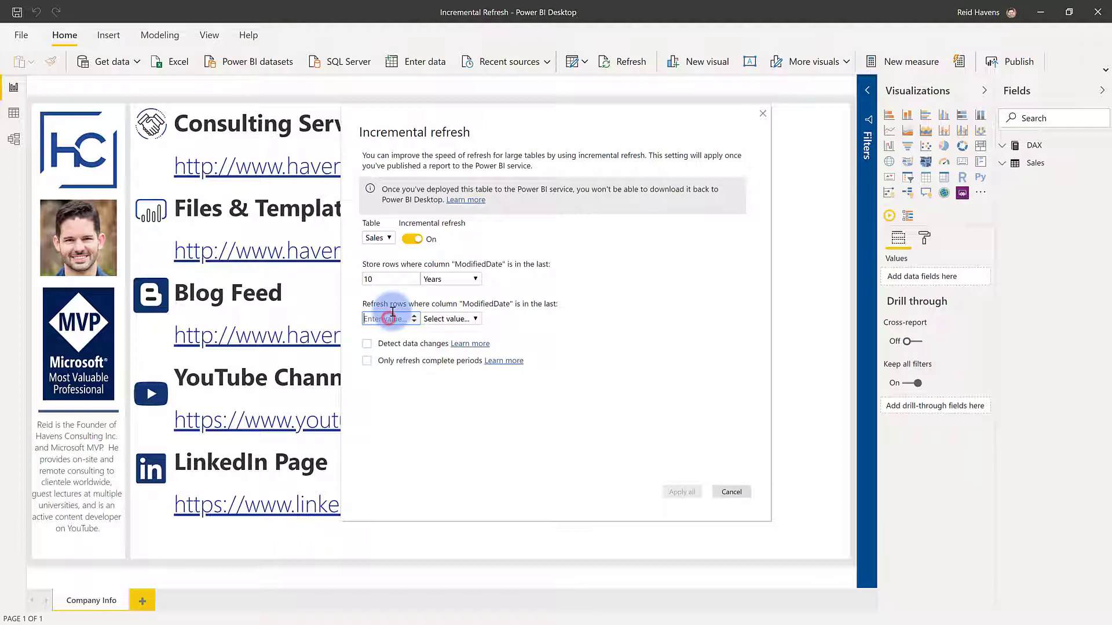
pyautogui.write('30')
pyautogui.click(433, 319)
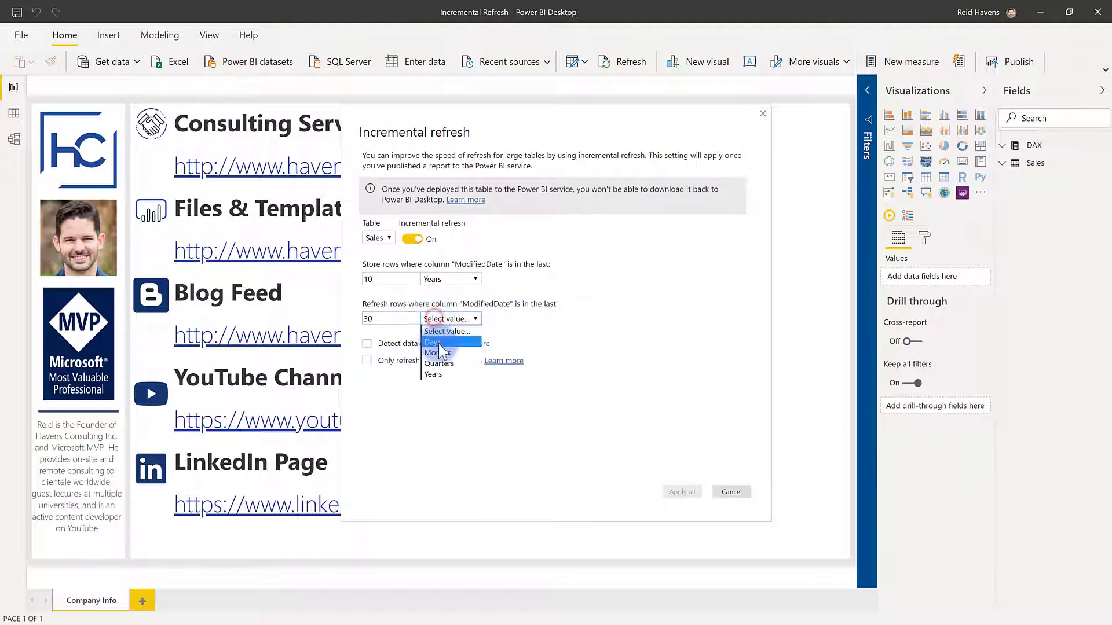
pyautogui.click(439, 341)
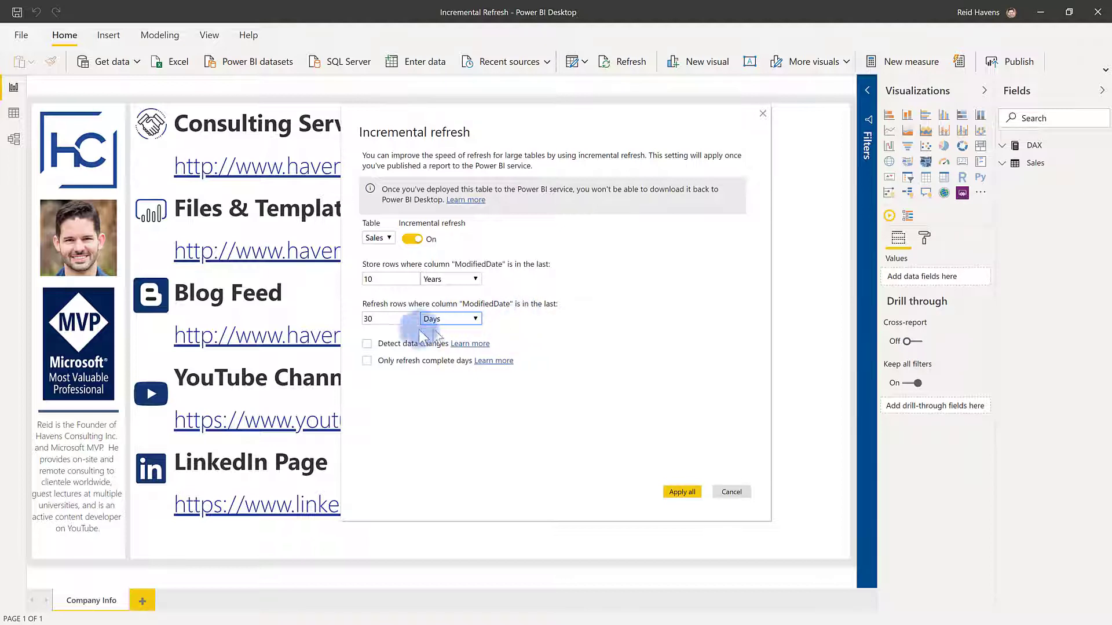
# Step: Enable Detect data changes using the ModifiedDate column
pyautogui.click(367, 345)
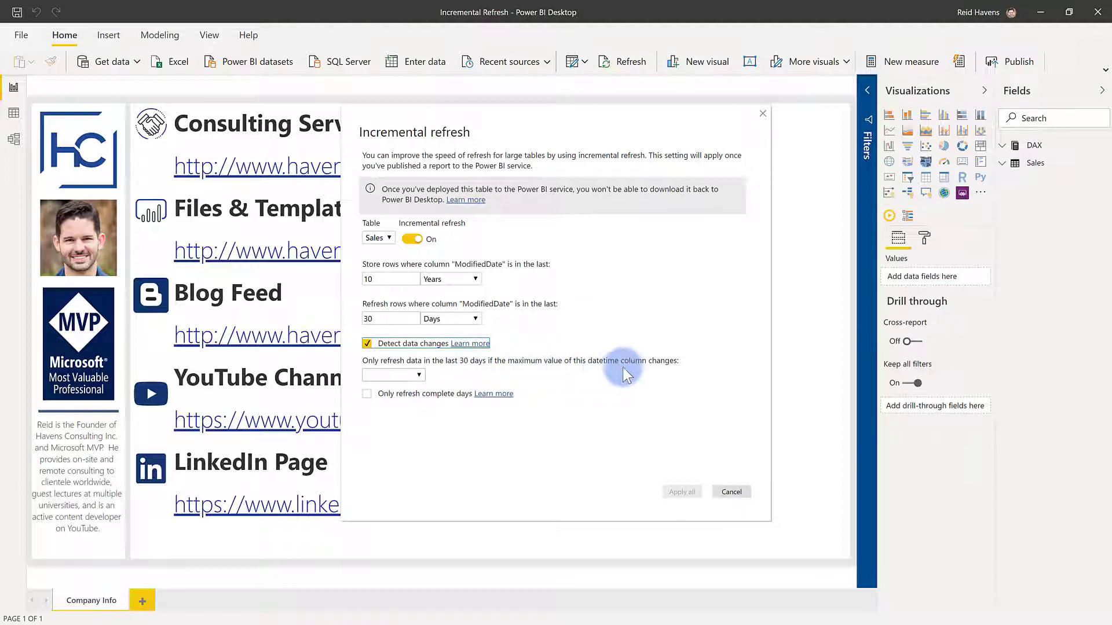
pyautogui.click(417, 375)
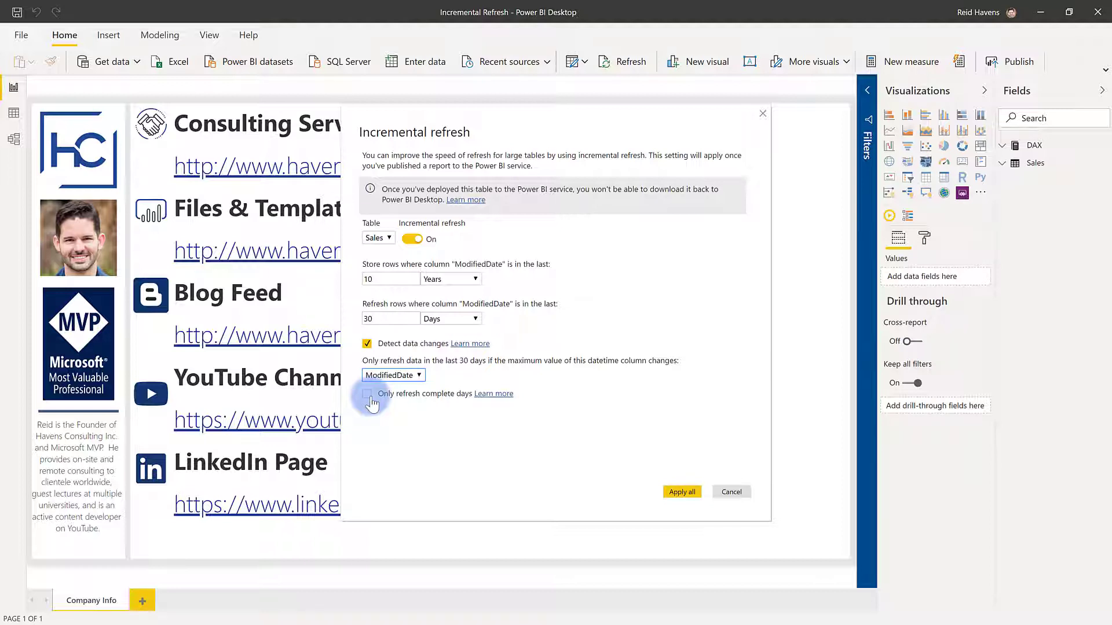
pyautogui.click(673, 494)
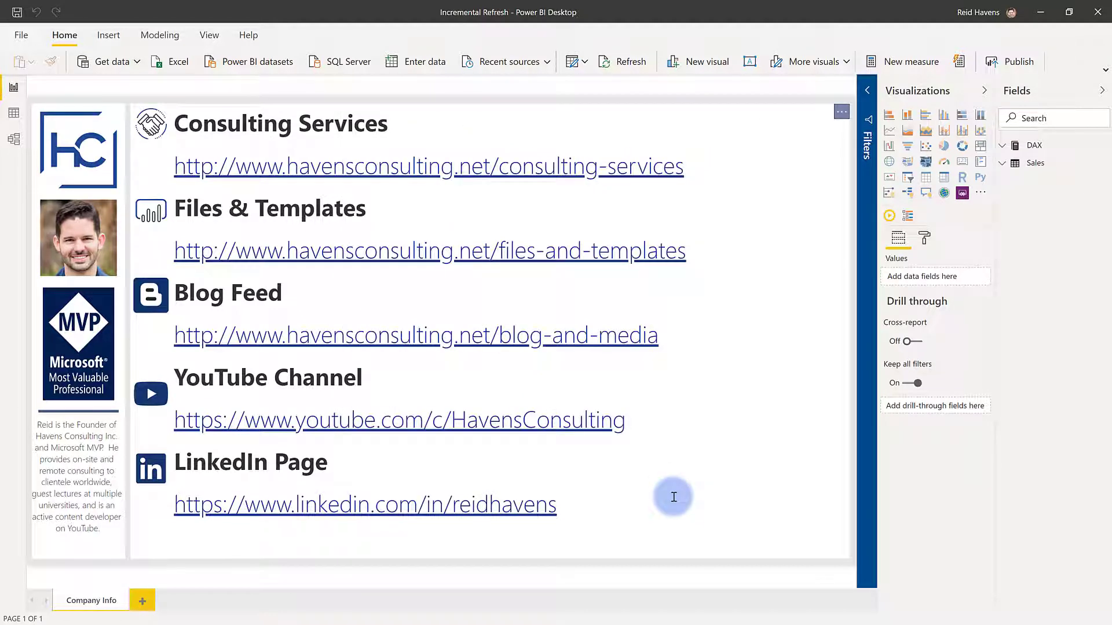